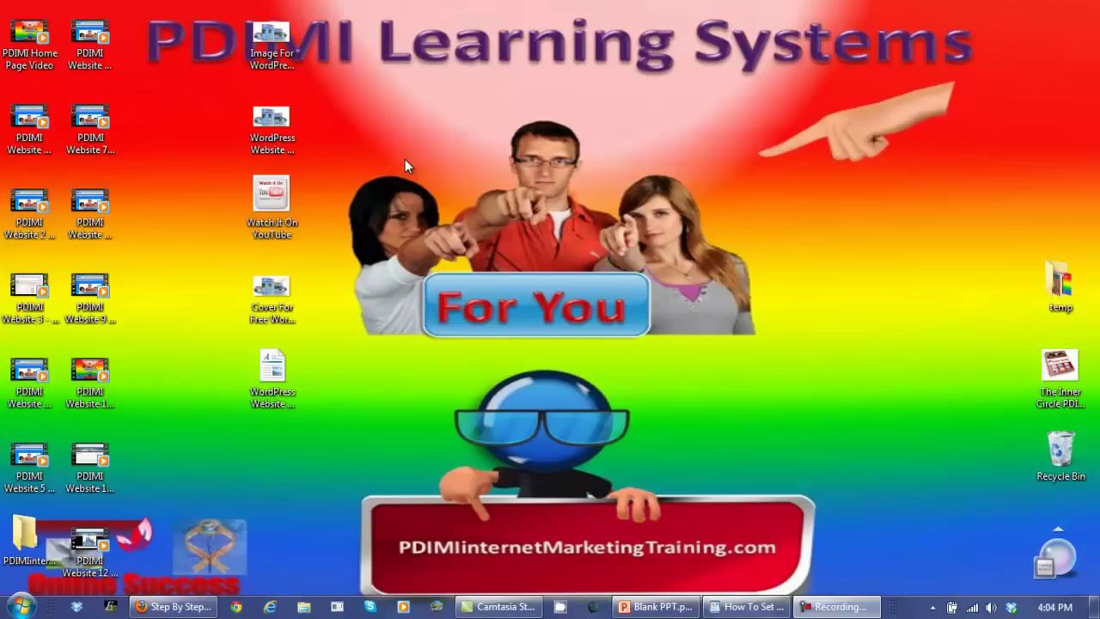
# - Clear the desktop icon selection and restore Firefox showing the TrafficWave.net Back Office home page
pyautogui.moveTo(1, 2)
pyautogui.mouseDown()
pyautogui.moveTo(146, 26)
pyautogui.moveTo(189, 237)
pyautogui.moveTo(197, 593)
pyautogui.moveTo(151, 34)
pyautogui.mouseUp()
pyautogui.click(273, 378)
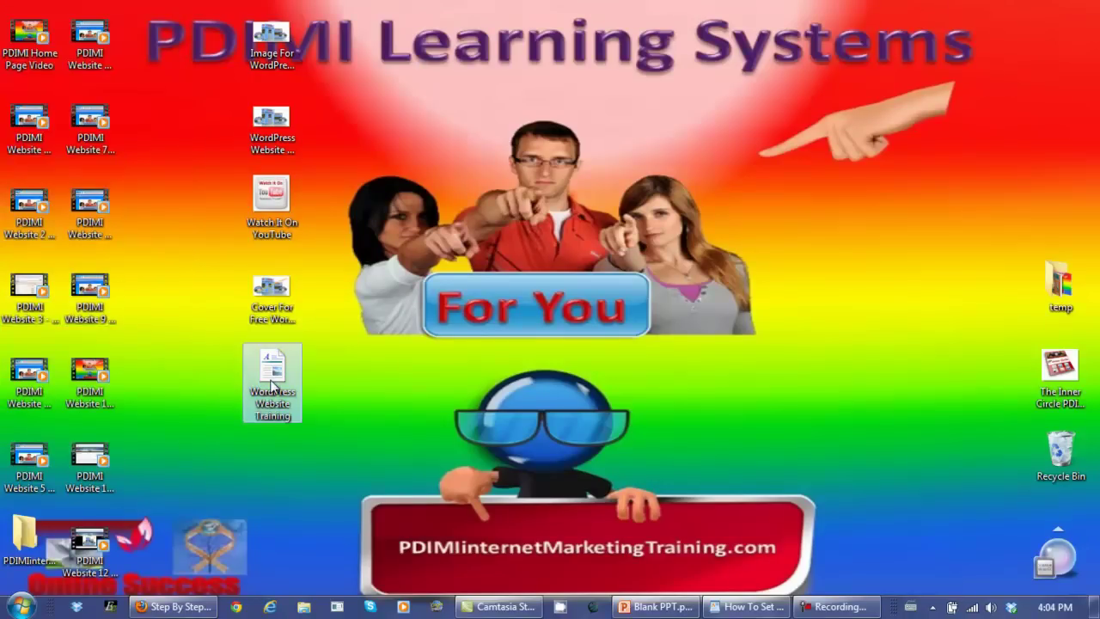
pyautogui.click(355, 370)
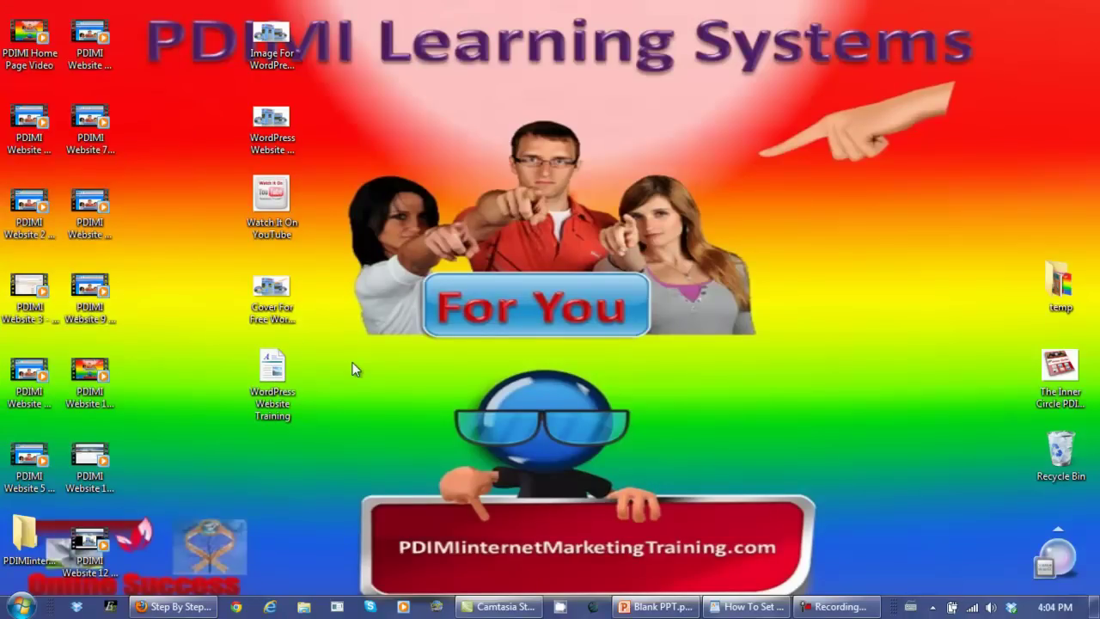
pyautogui.click(181, 606)
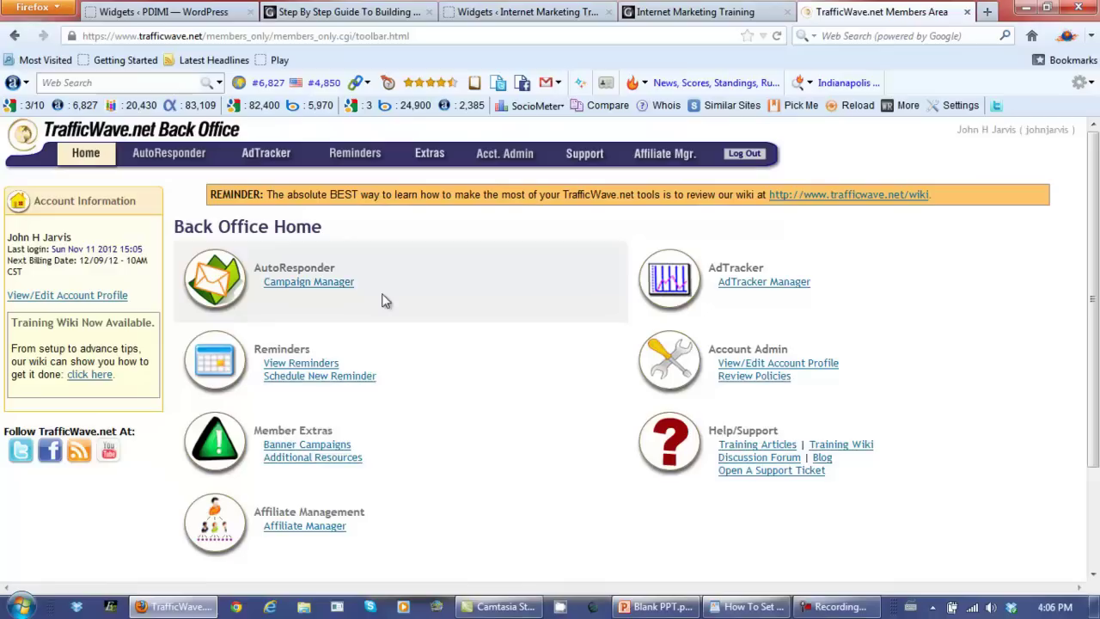
# - Create a new campaign nicknamed 'anewpdimi', described 'My New PDIMI Website', and verify the nickname
pyautogui.click(327, 290)
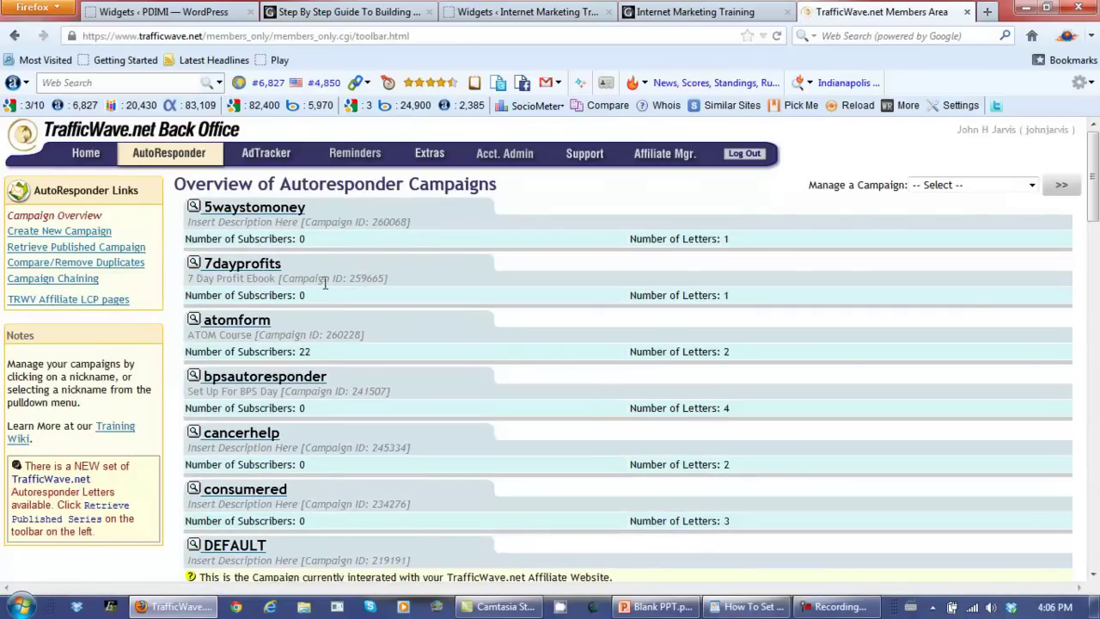
pyautogui.click(81, 232)
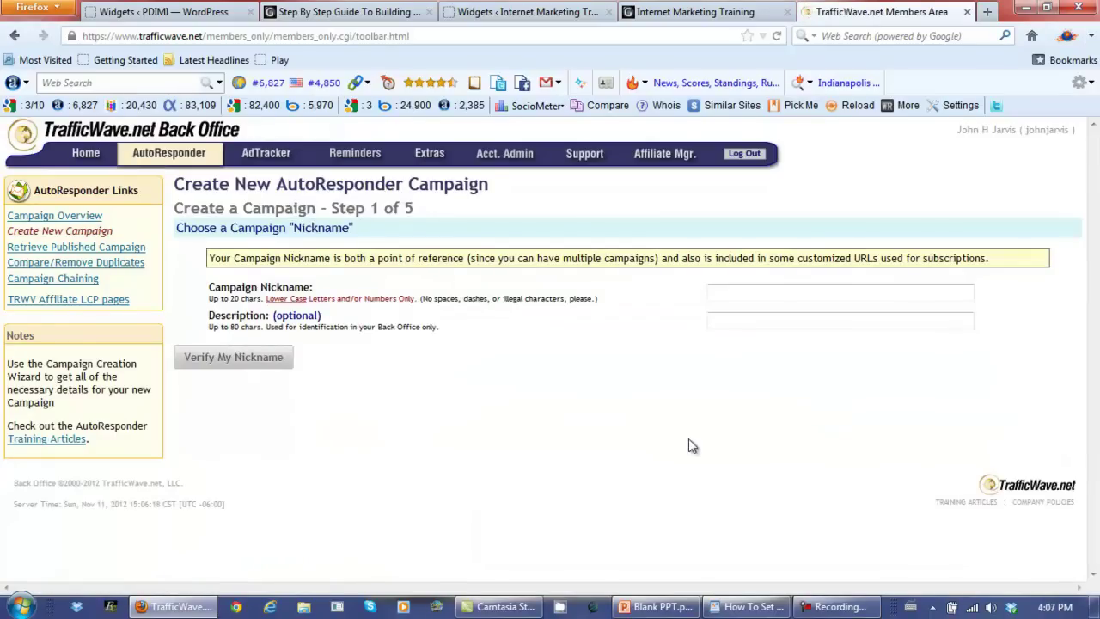
pyautogui.click(740, 294)
pyautogui.write('a')
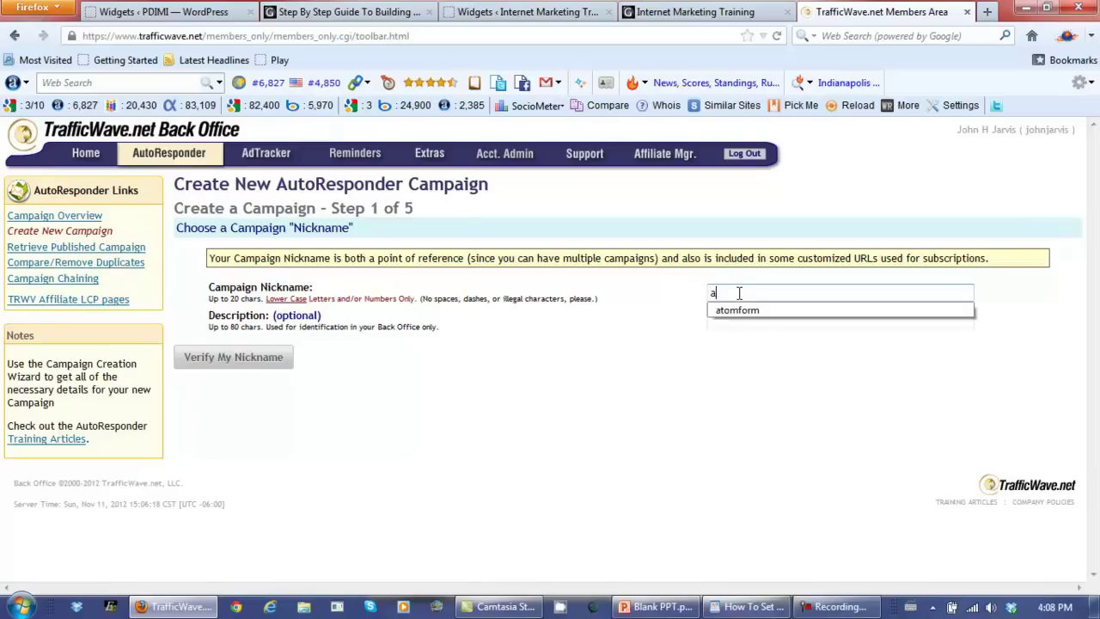
pyautogui.write('newpdi')
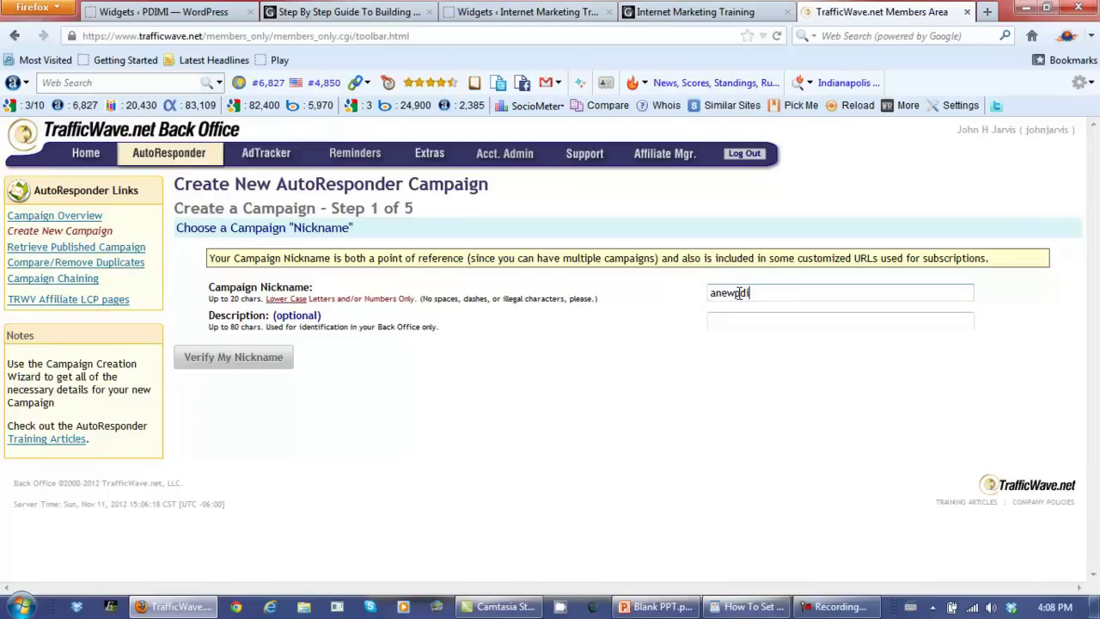
pyautogui.write('mi')
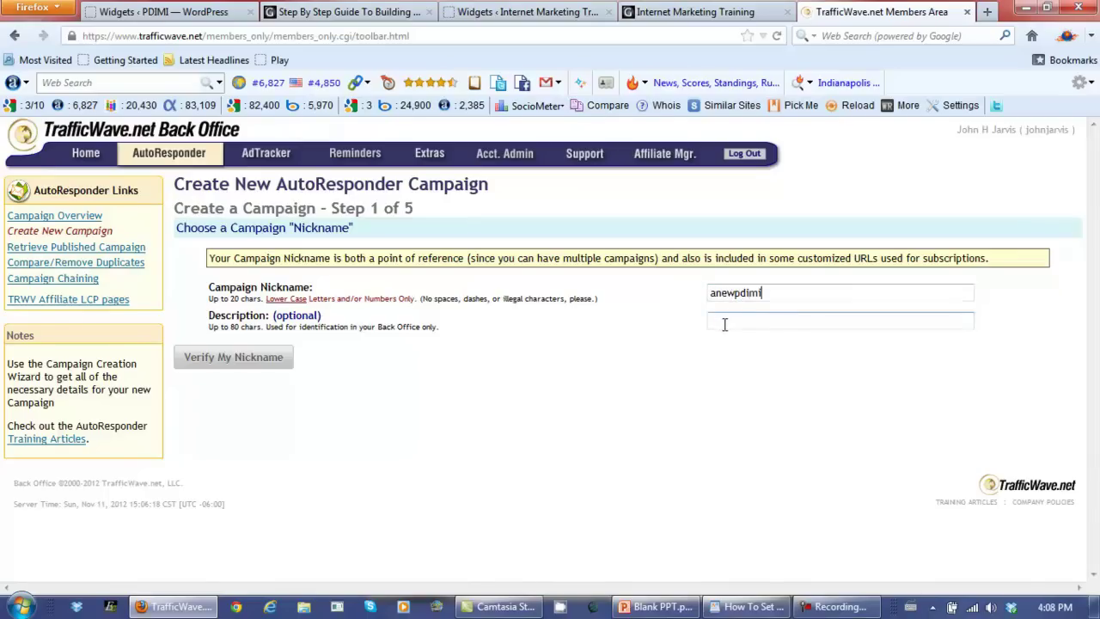
pyautogui.click(726, 324)
pyautogui.write('My New PDIMI Website')
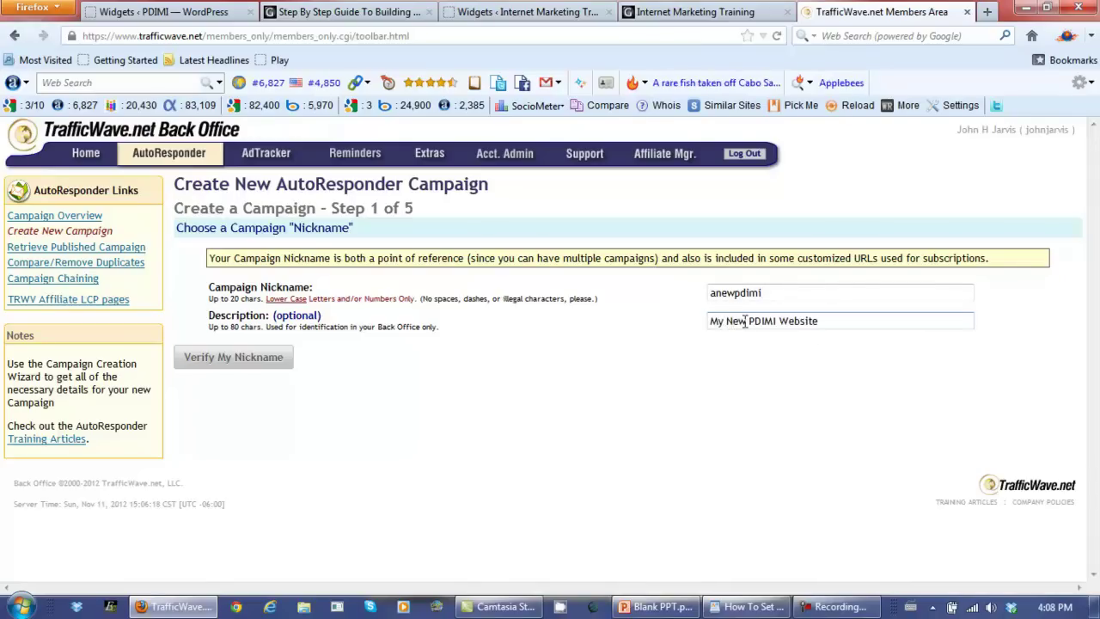
pyautogui.click(269, 365)
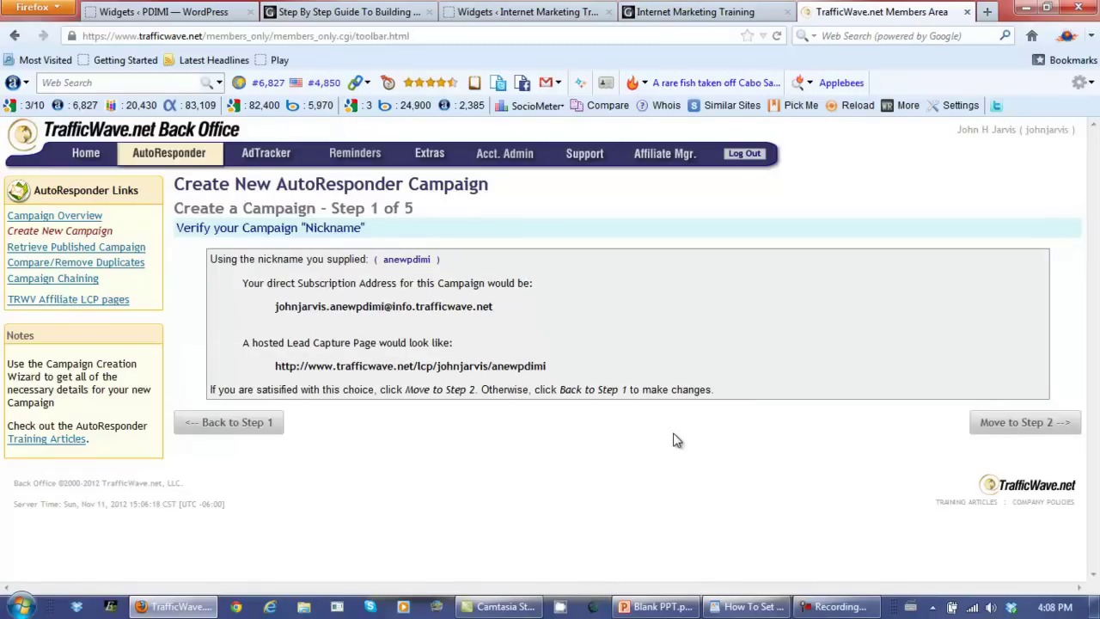
# - Fill the signature tokens, titled 'Your Wordpress Website Training' with company 'PDIMI', and continue to step 3
pyautogui.click(999, 427)
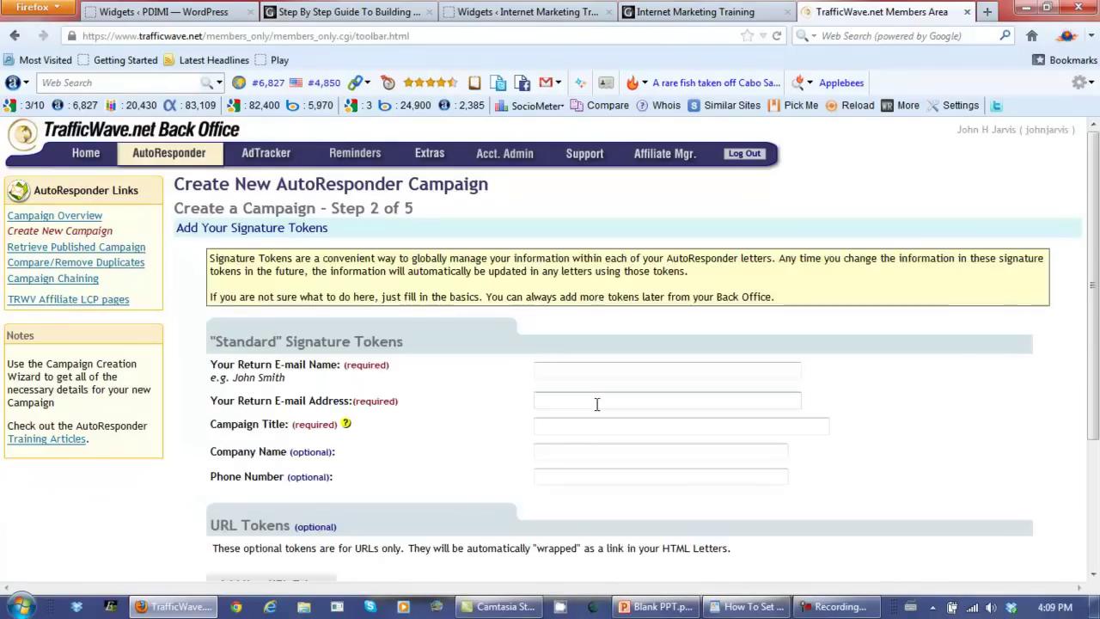
pyautogui.scroll(-2, 485, 384)
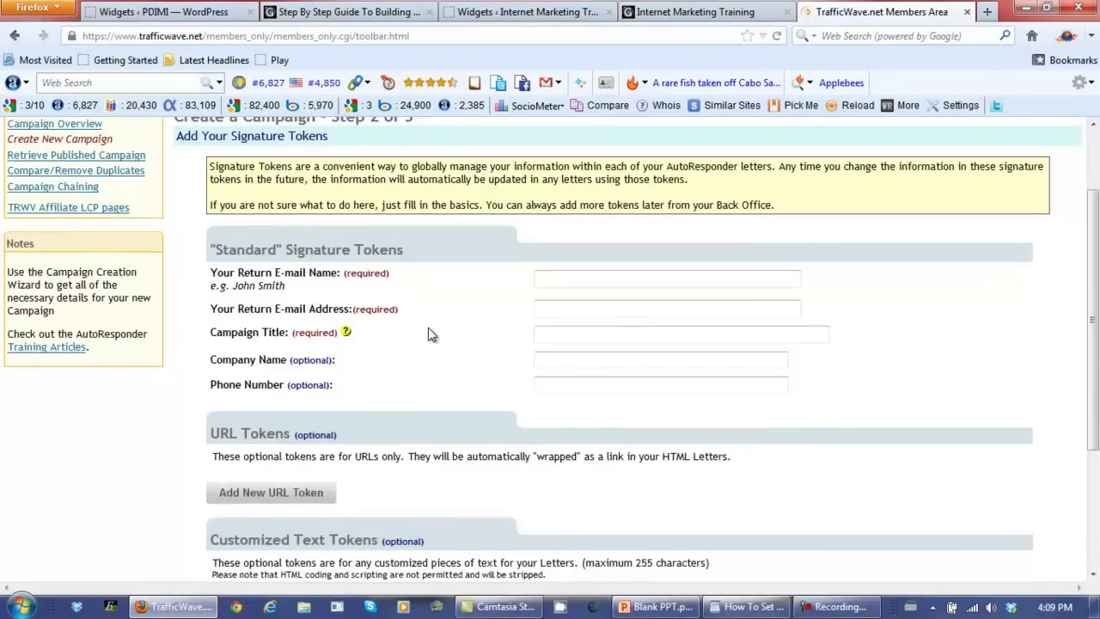
pyautogui.scroll(-2, 443, 330)
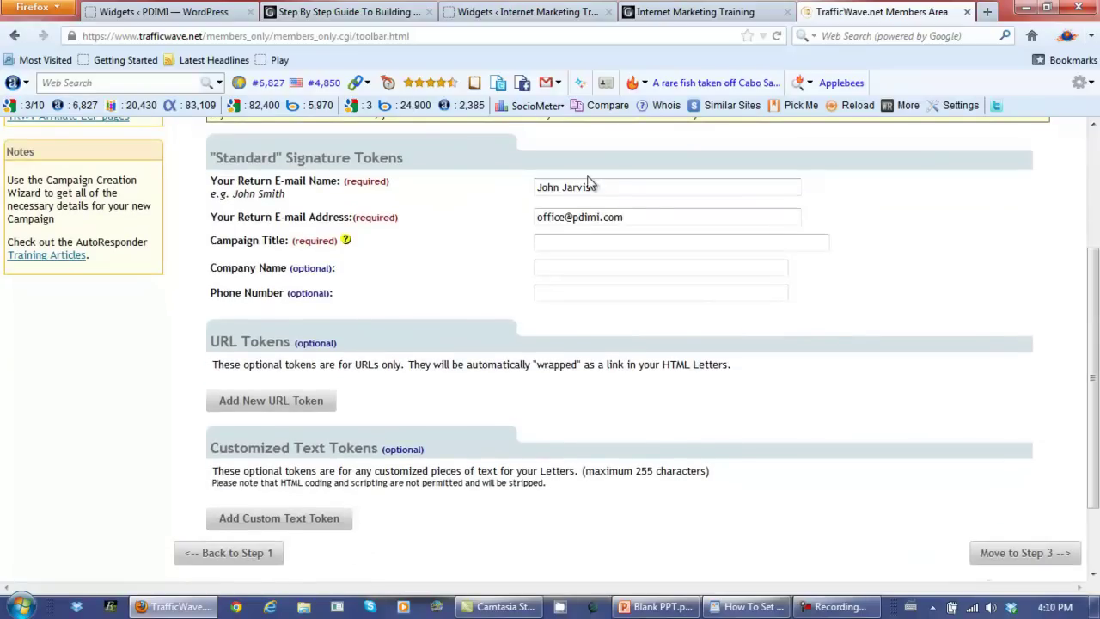
pyautogui.click(596, 187)
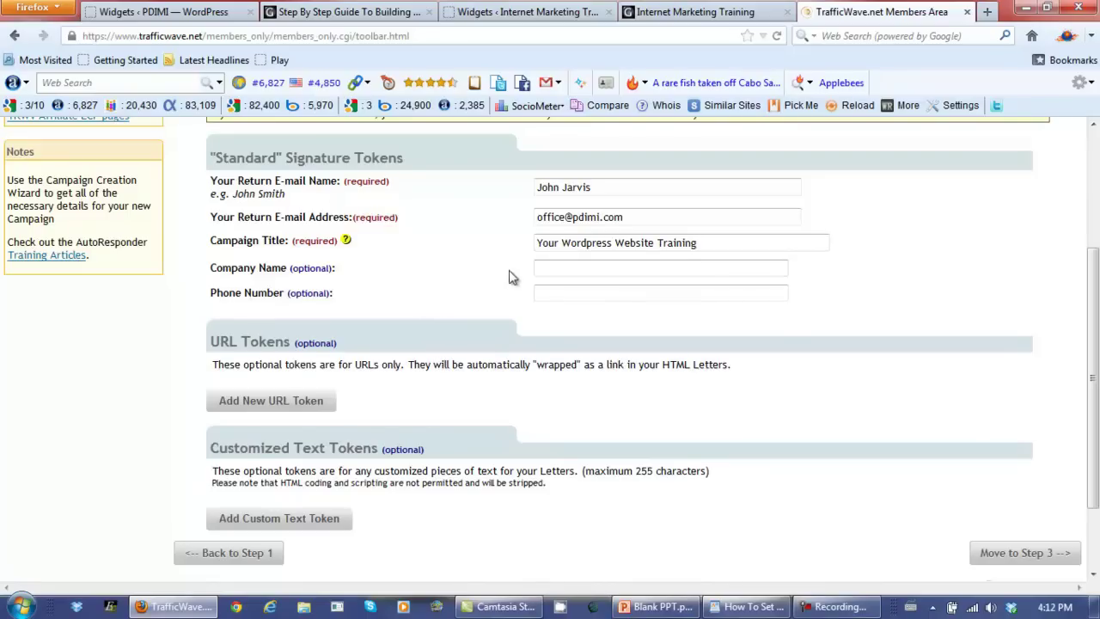
pyautogui.click(550, 266)
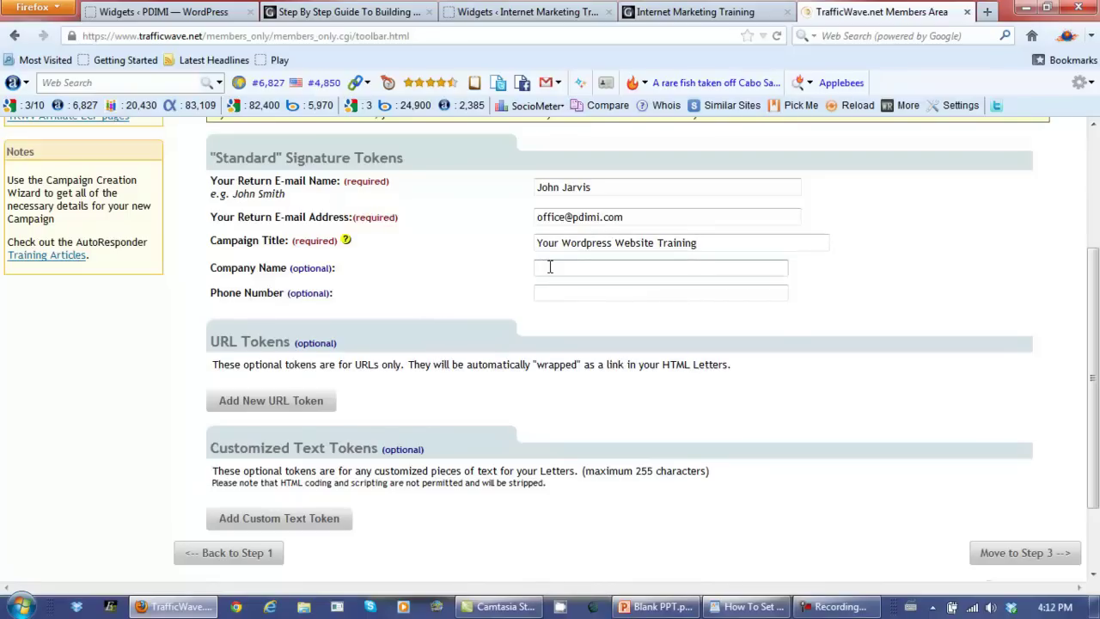
pyautogui.write('PDIMI')
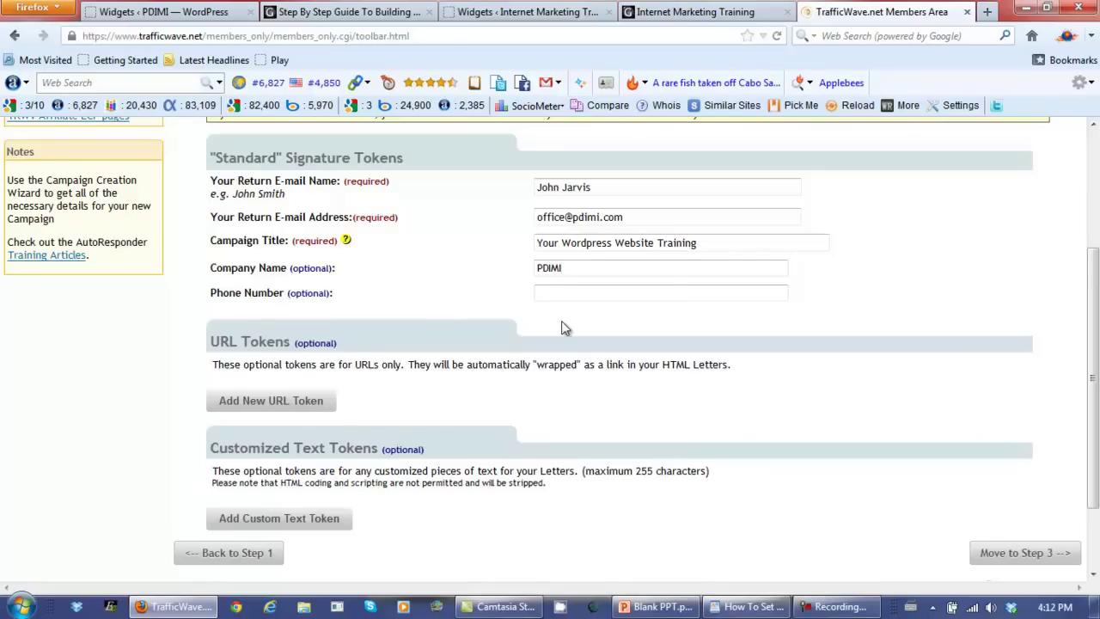
pyautogui.click(992, 556)
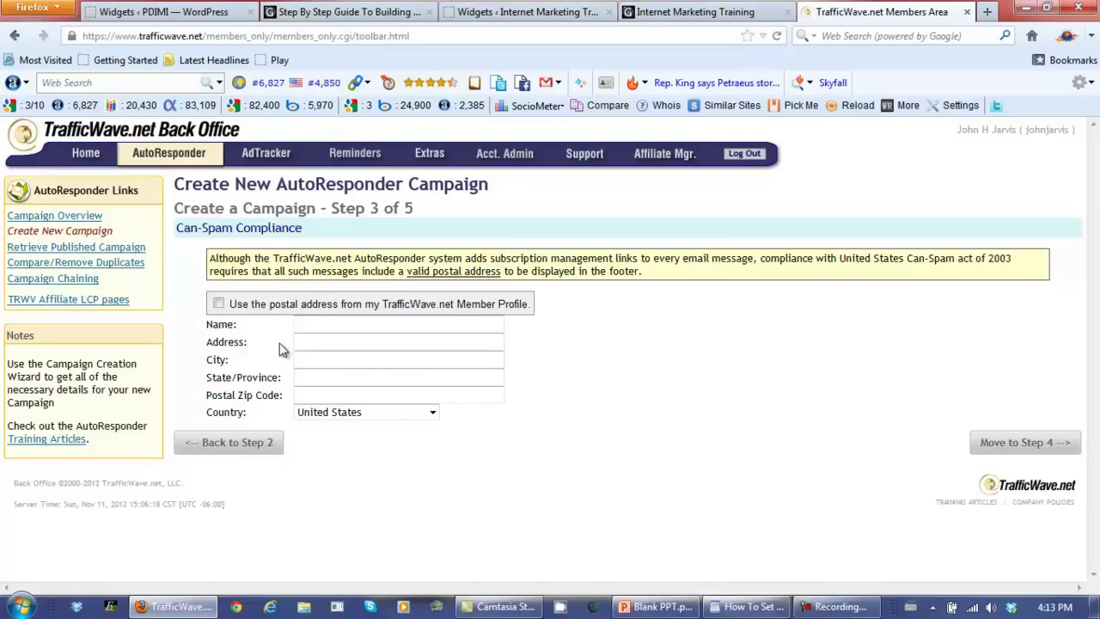
# - Use the member profile postal address, keep the default subscriber fields, and advance to step 5
pyautogui.click(218, 305)
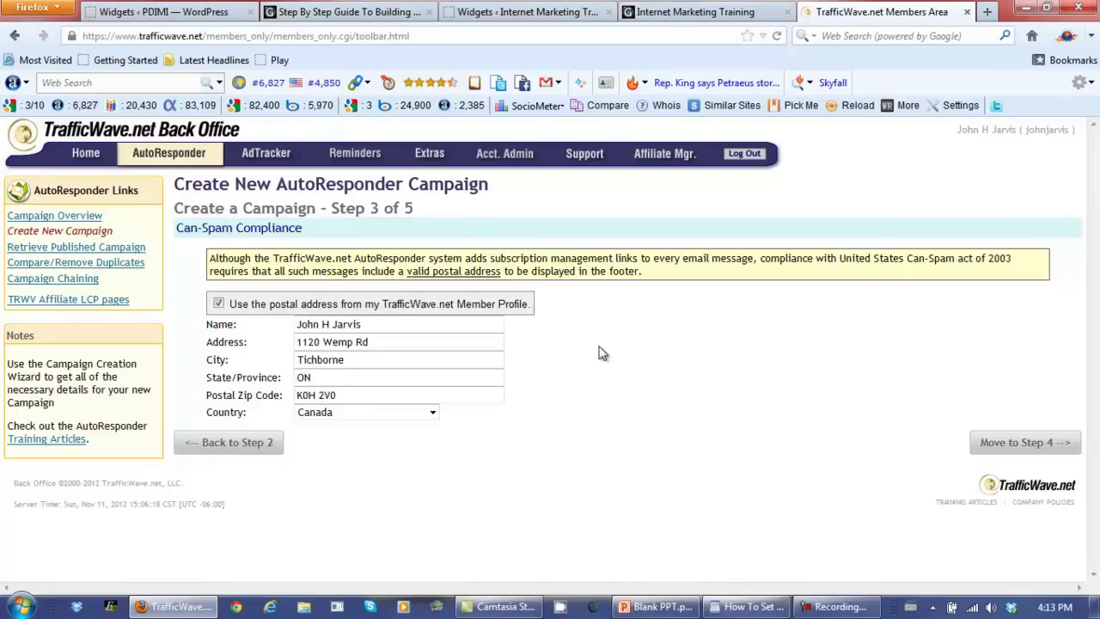
pyautogui.click(997, 446)
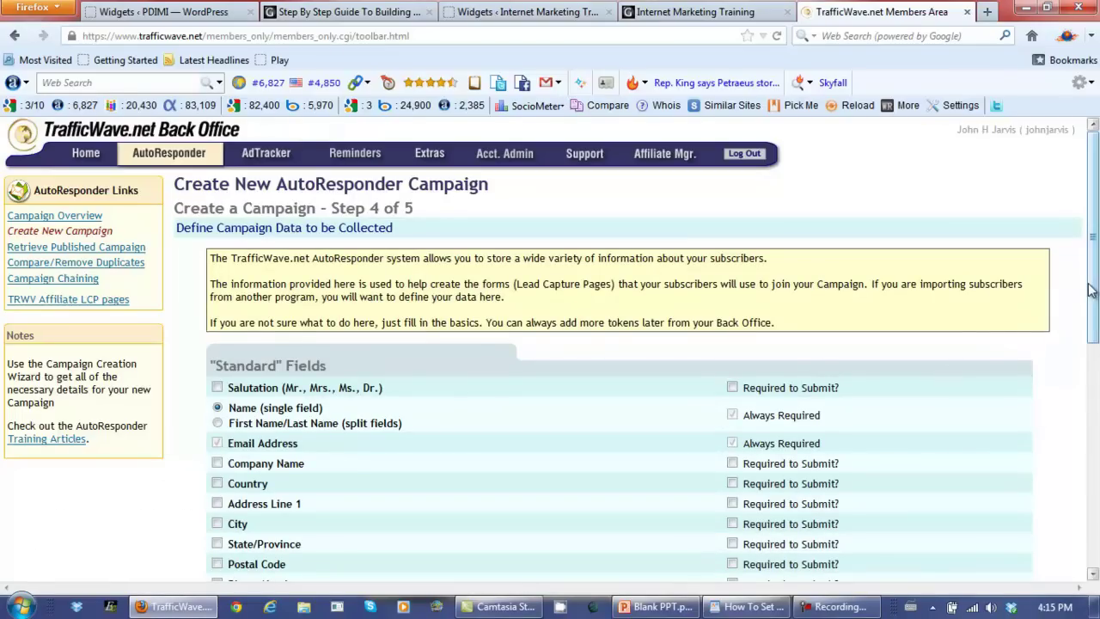
pyautogui.moveTo(1090, 291); pyautogui.dragTo(1094, 361)
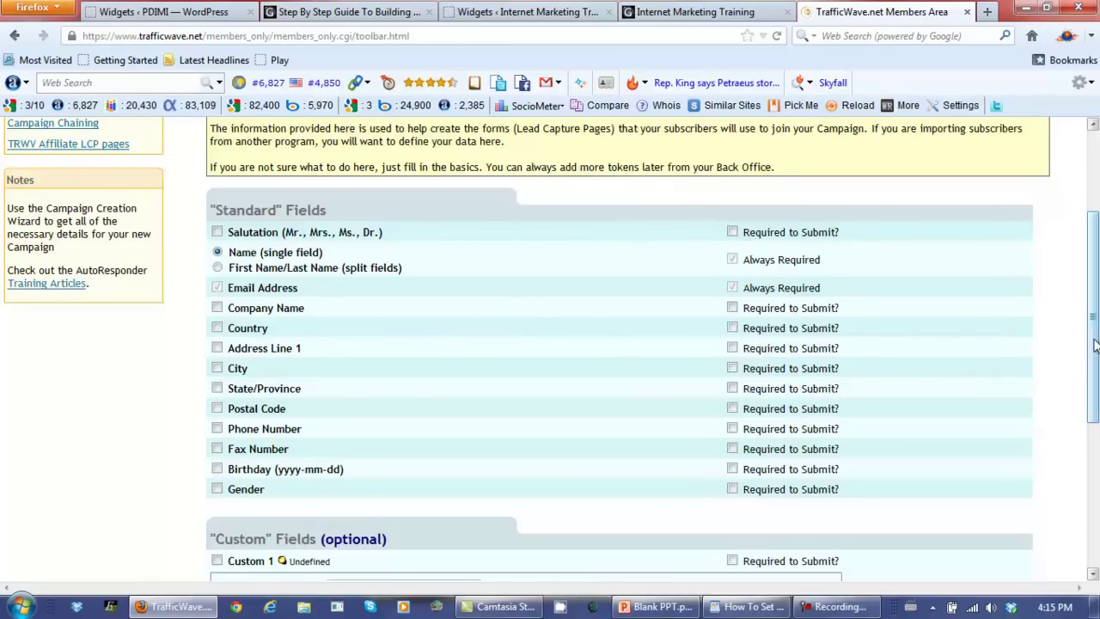
pyautogui.moveTo(1094, 348); pyautogui.dragTo(1095, 477)
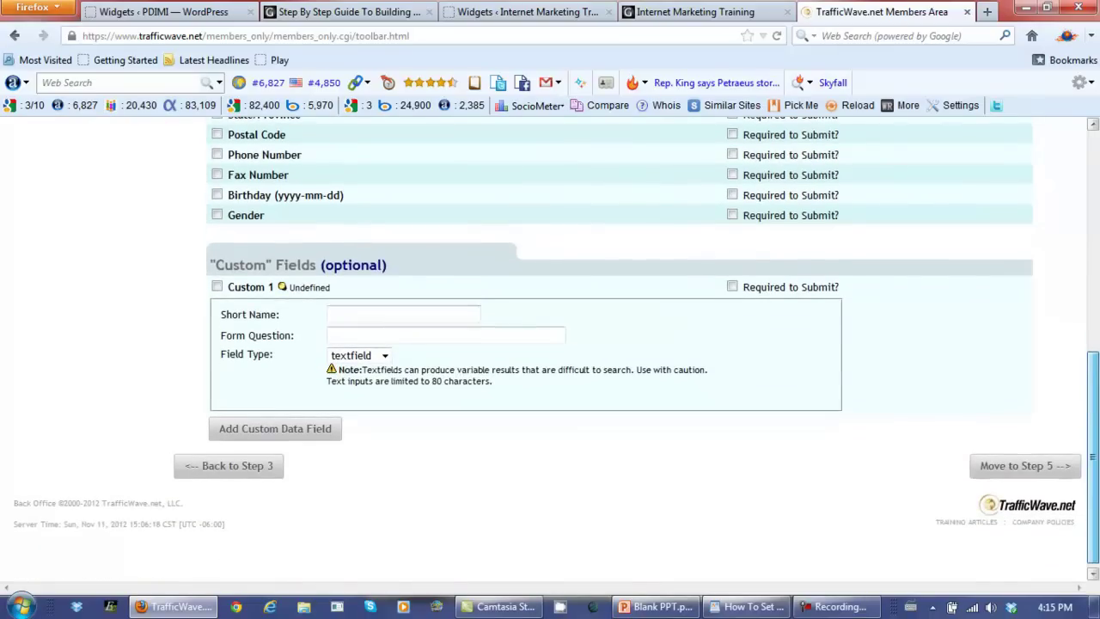
pyautogui.scroll(-1, 550, 344)
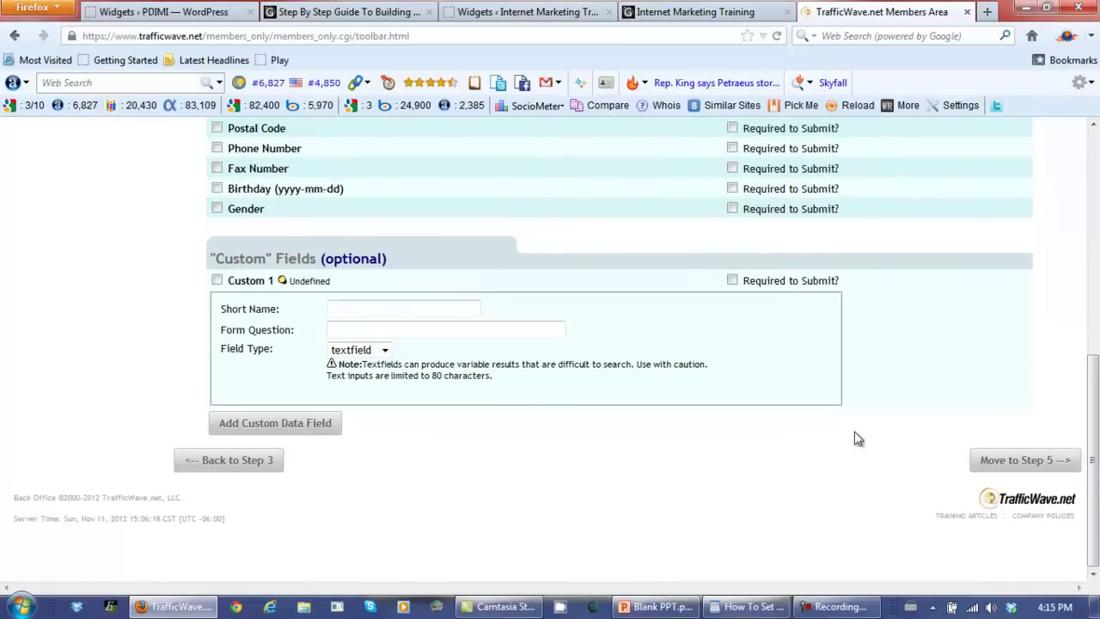
pyautogui.click(992, 461)
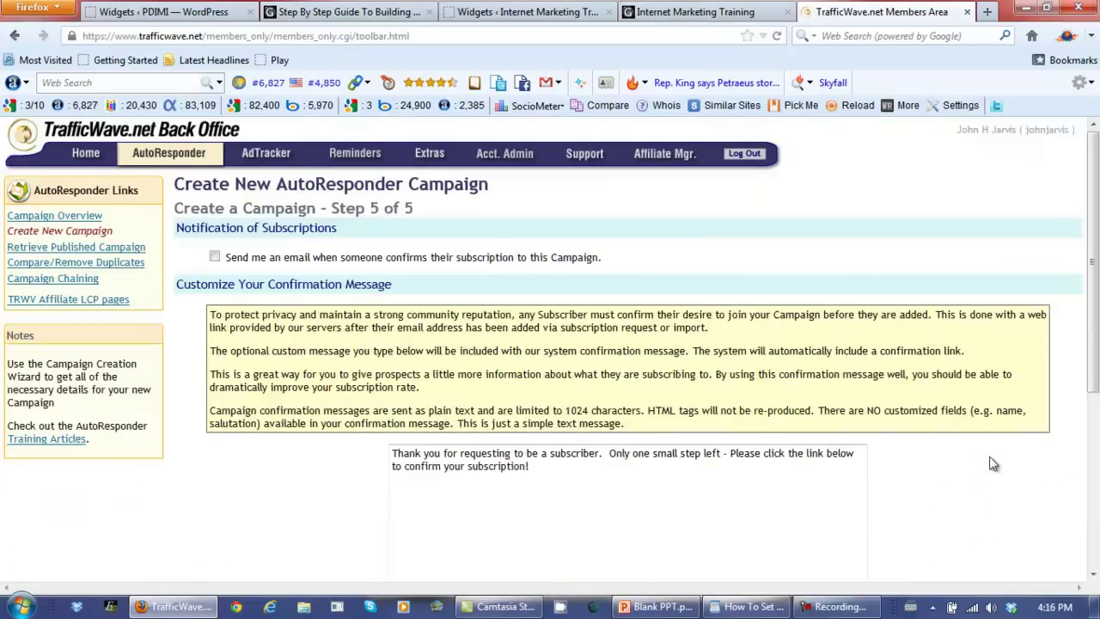
# - Enable notification on confirmed subscriptions and review the default confirmation message text
pyautogui.click(215, 256)
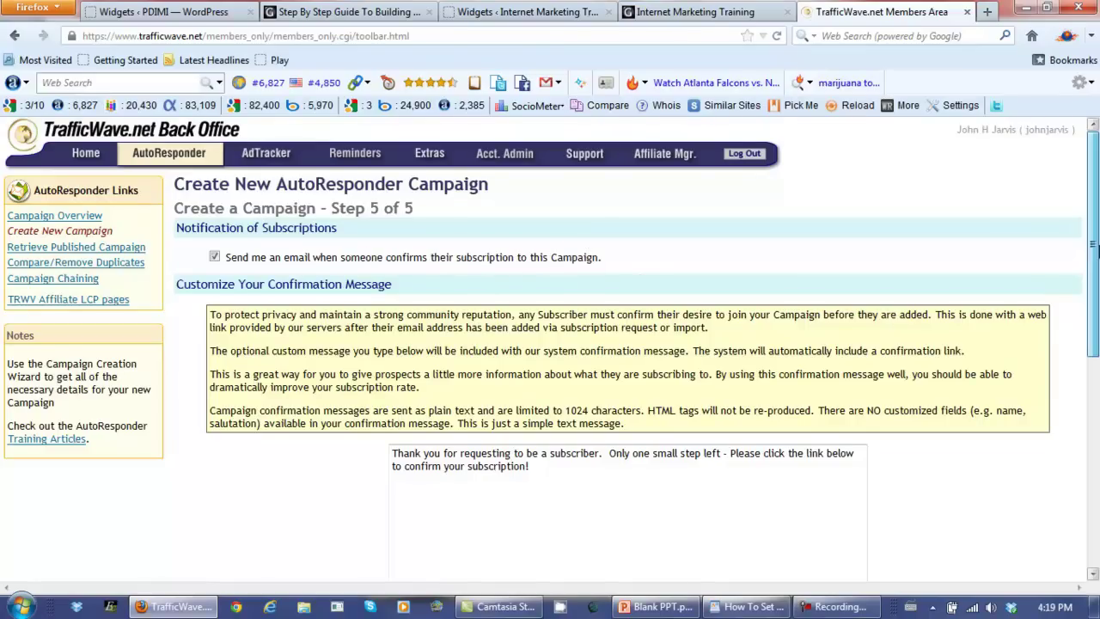
pyautogui.moveTo(1093, 258); pyautogui.dragTo(1088, 369)
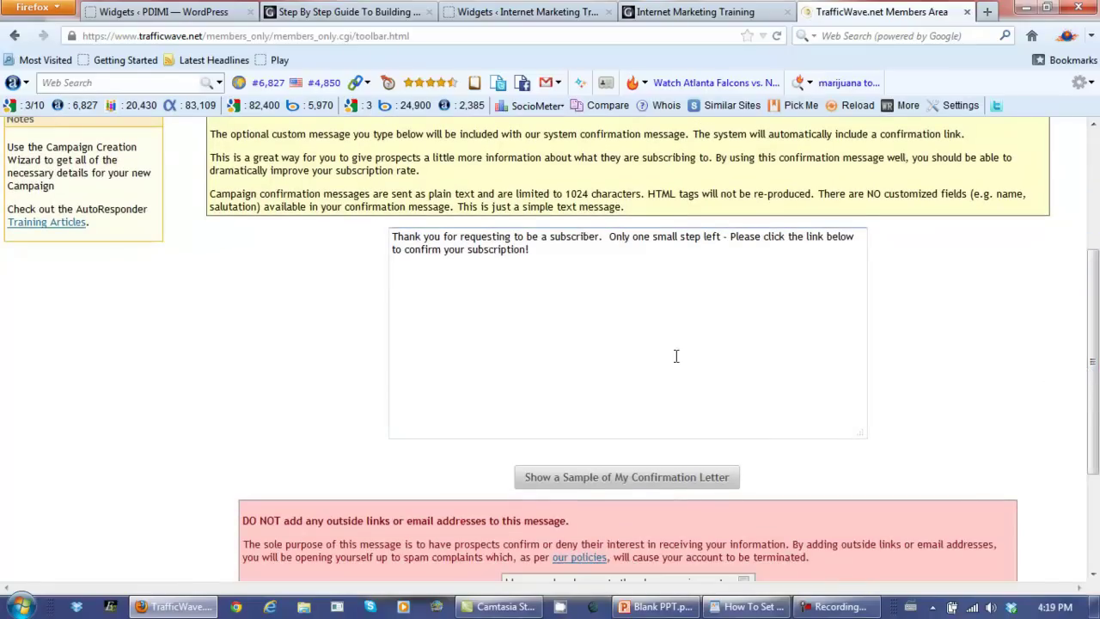
pyautogui.moveTo(540, 252); pyautogui.dragTo(361, 232)
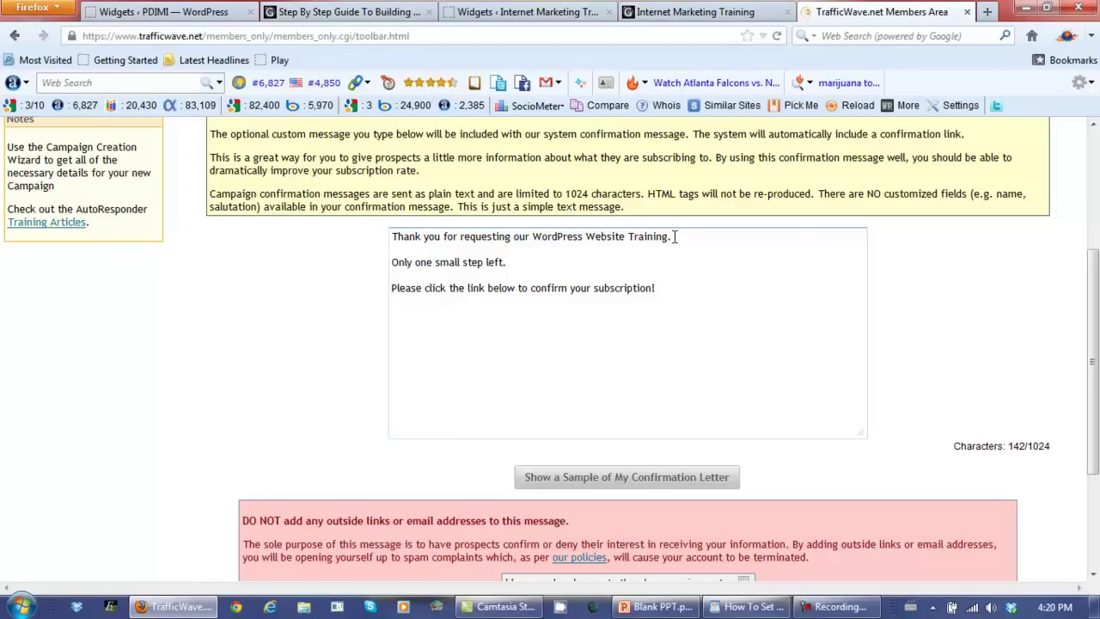
pyautogui.moveTo(507, 262); pyautogui.dragTo(391, 262)
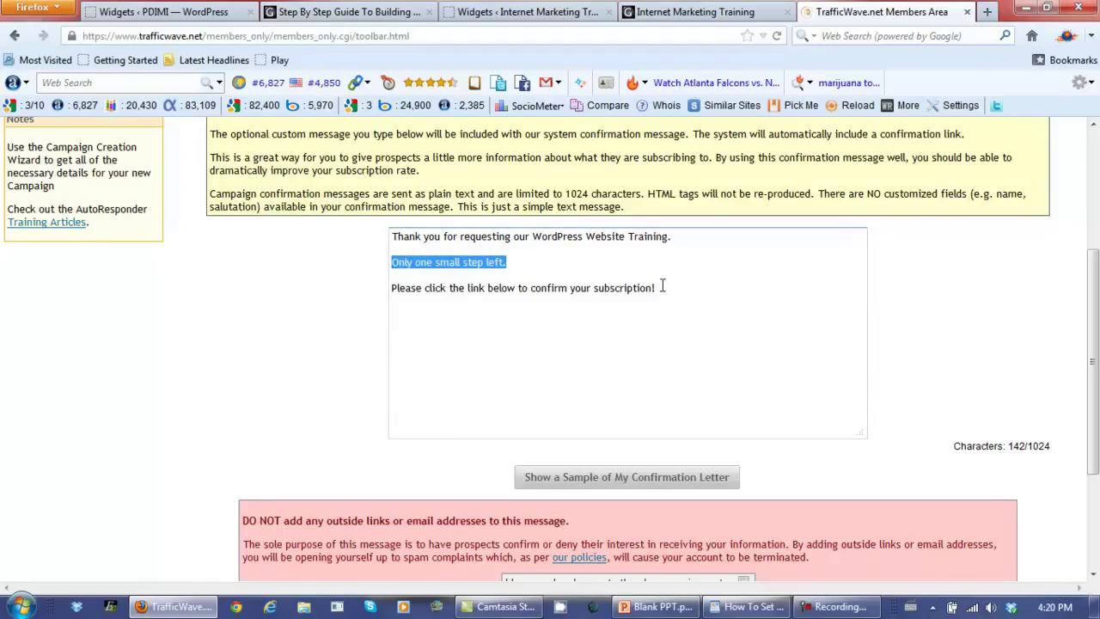
pyautogui.moveTo(660, 286); pyautogui.dragTo(391, 288)
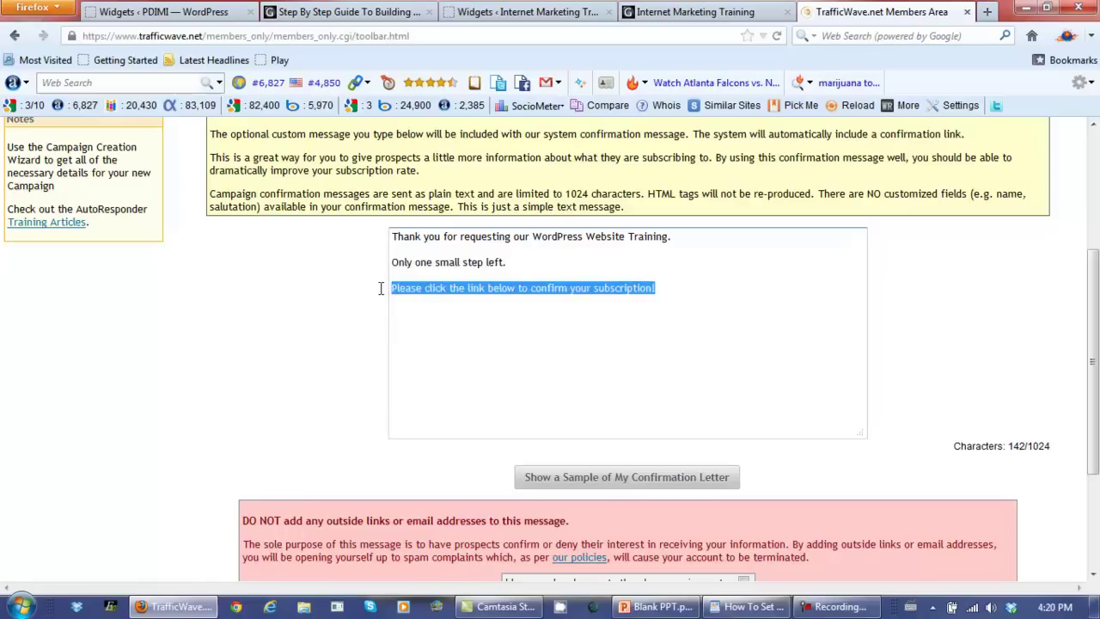
pyautogui.click(667, 287)
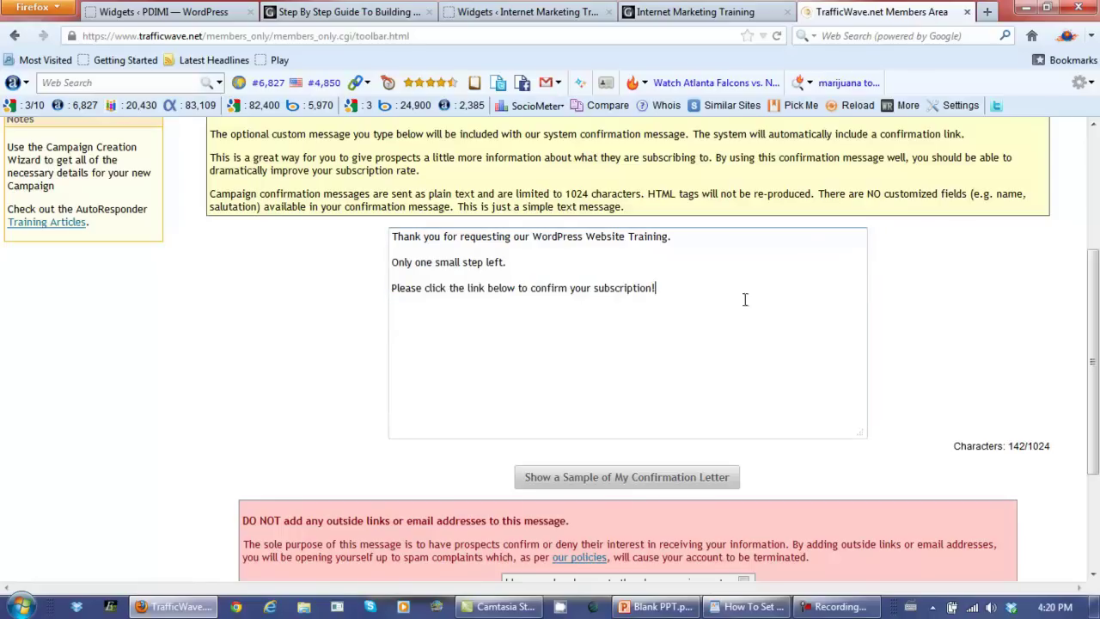
# - Agree to the no-outside-links requirements and finish the campaign
pyautogui.moveTo(1095, 284); pyautogui.dragTo(1095, 371)
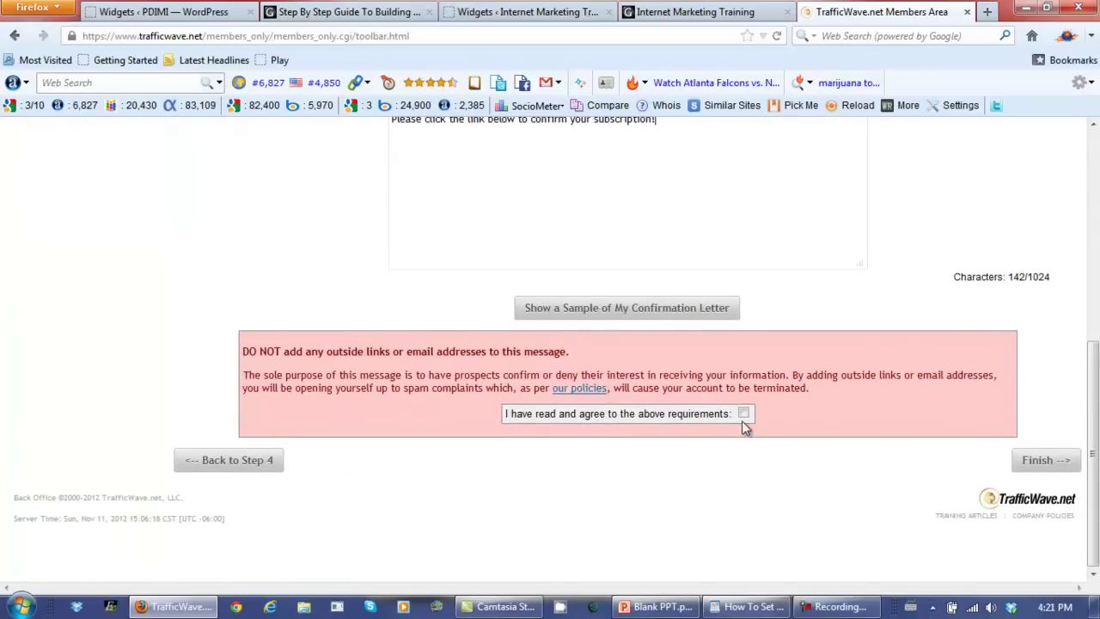
pyautogui.click(744, 414)
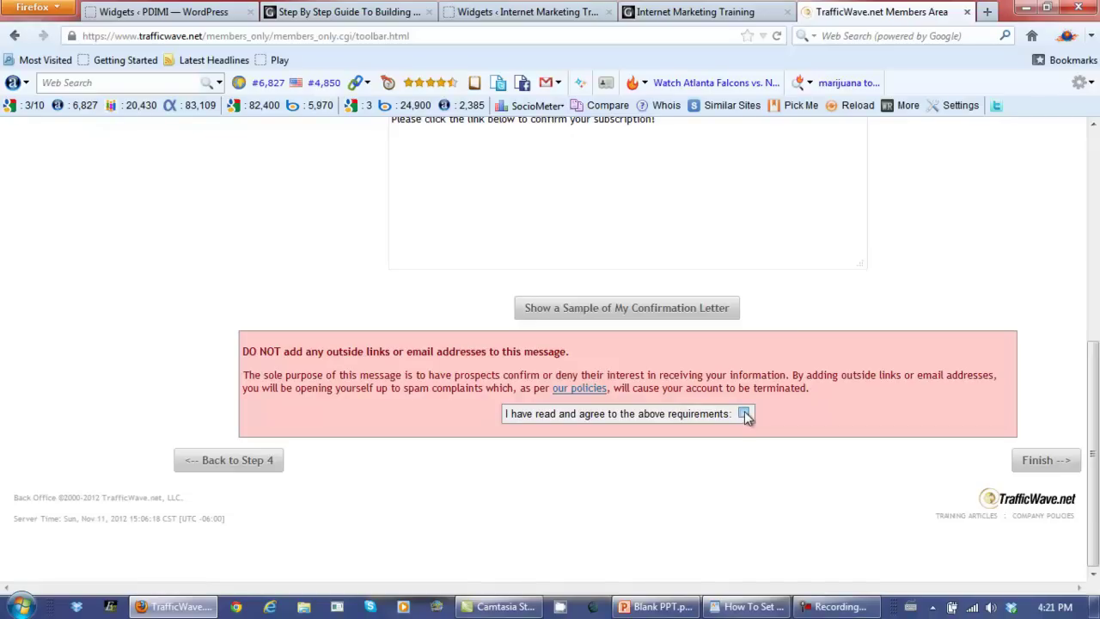
pyautogui.click(1039, 463)
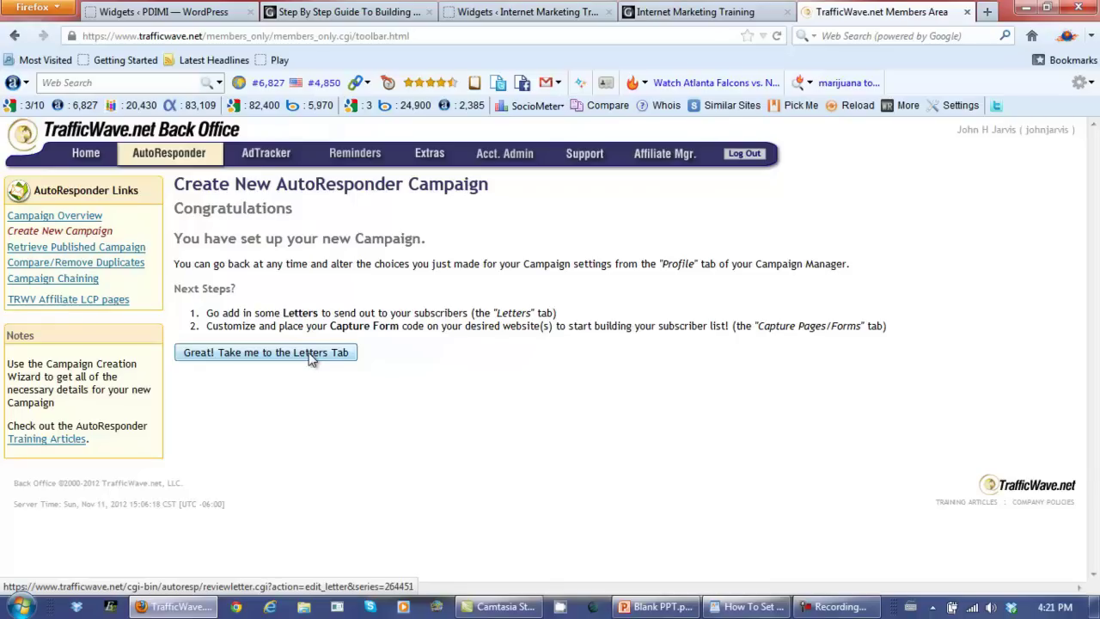
# - Start a new blank letter from the campaign's Letters tab
pyautogui.click(311, 354)
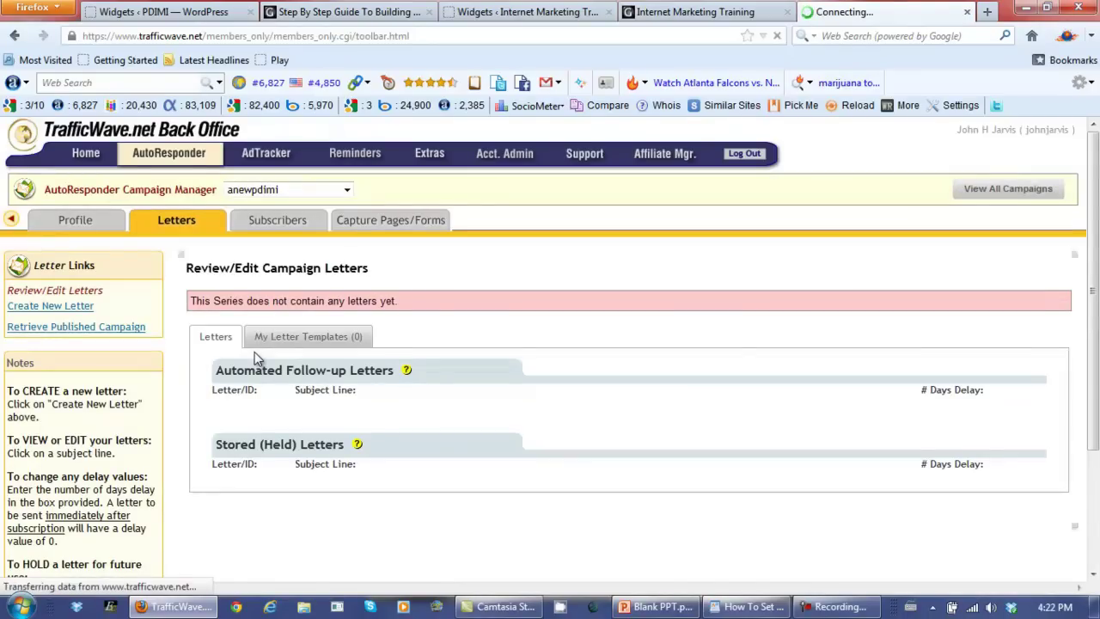
pyautogui.click(64, 315)
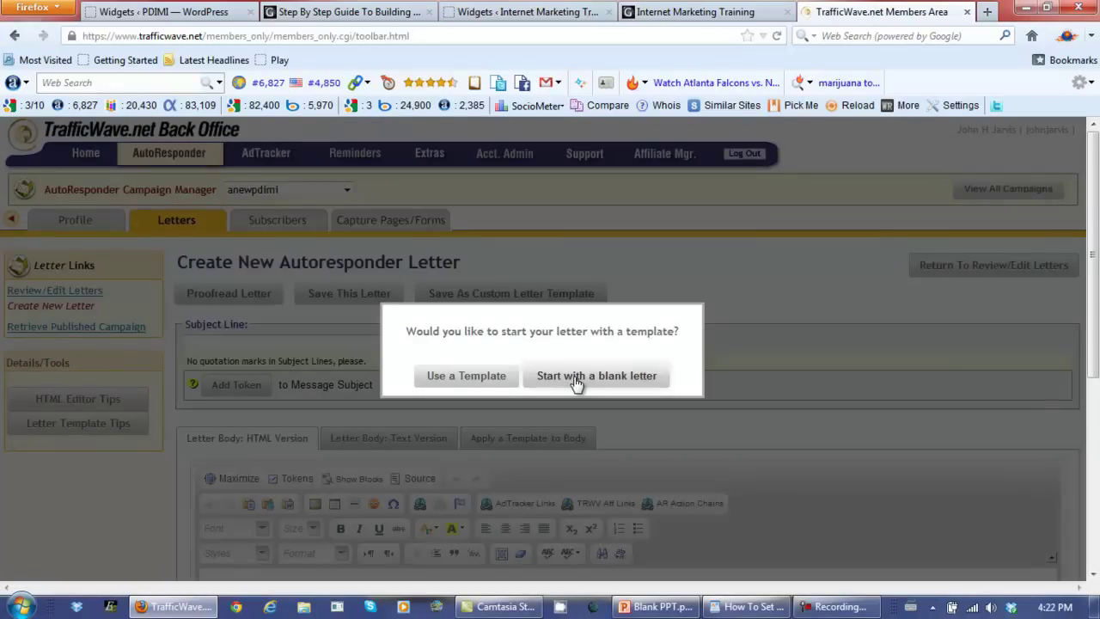
pyautogui.click(576, 384)
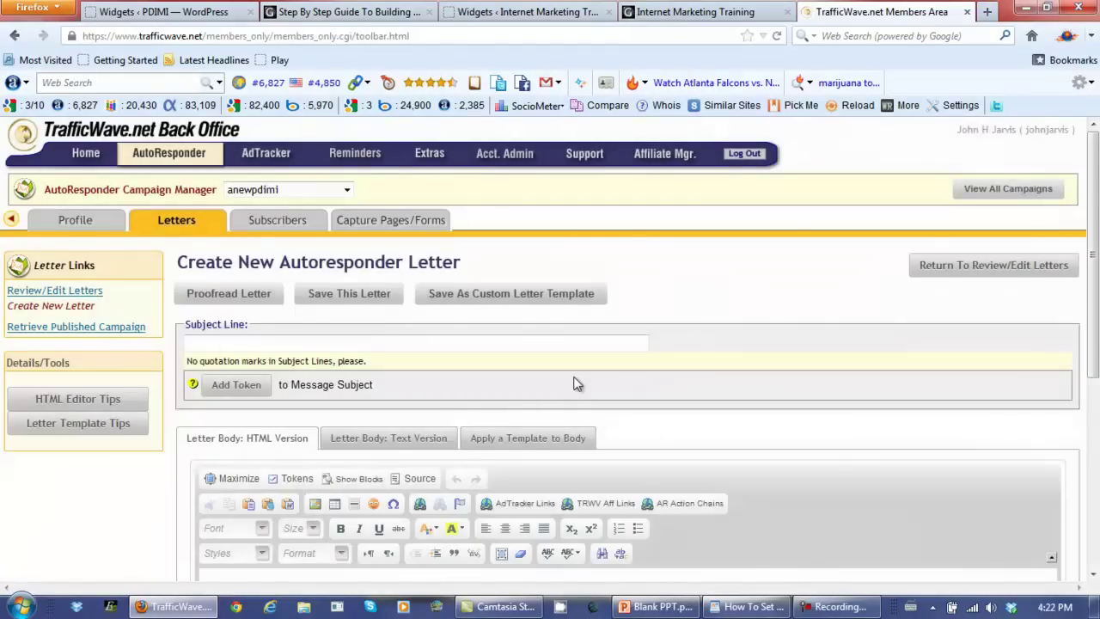
# - Set the subject to the **FIRSTNAME** token followed by 'Here Is Your WordPress Website Training'
pyautogui.click(214, 343)
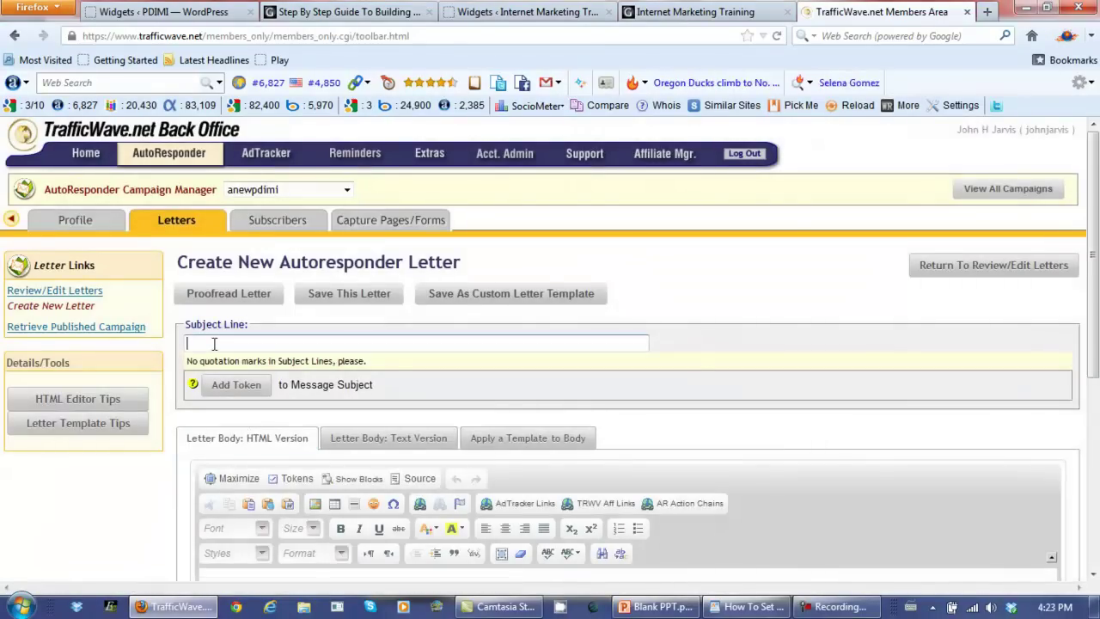
pyautogui.click(214, 389)
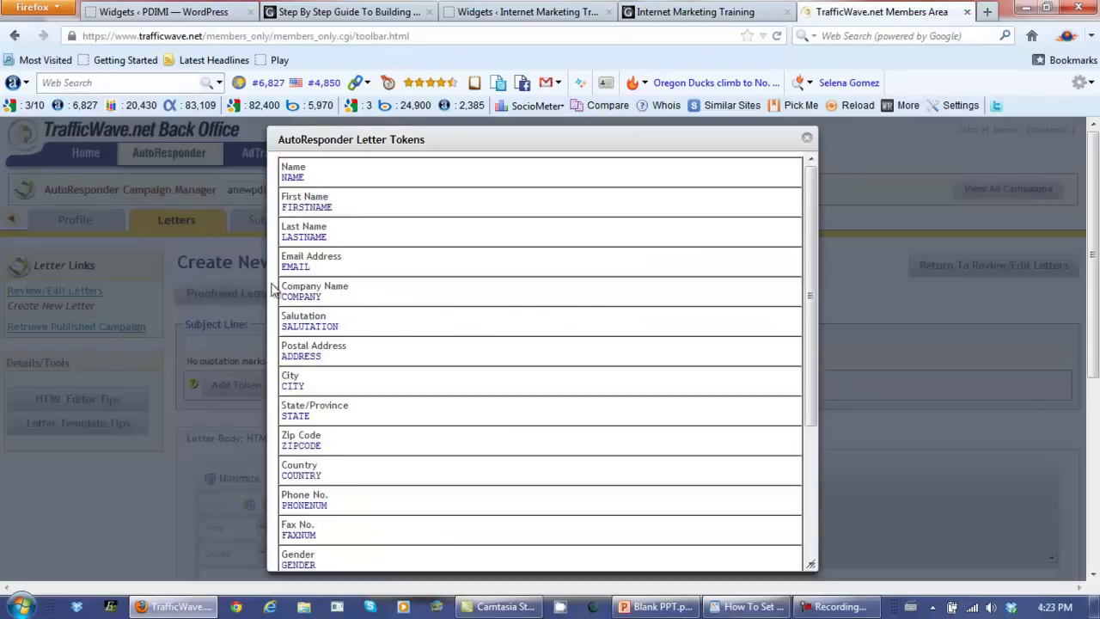
pyautogui.click(302, 200)
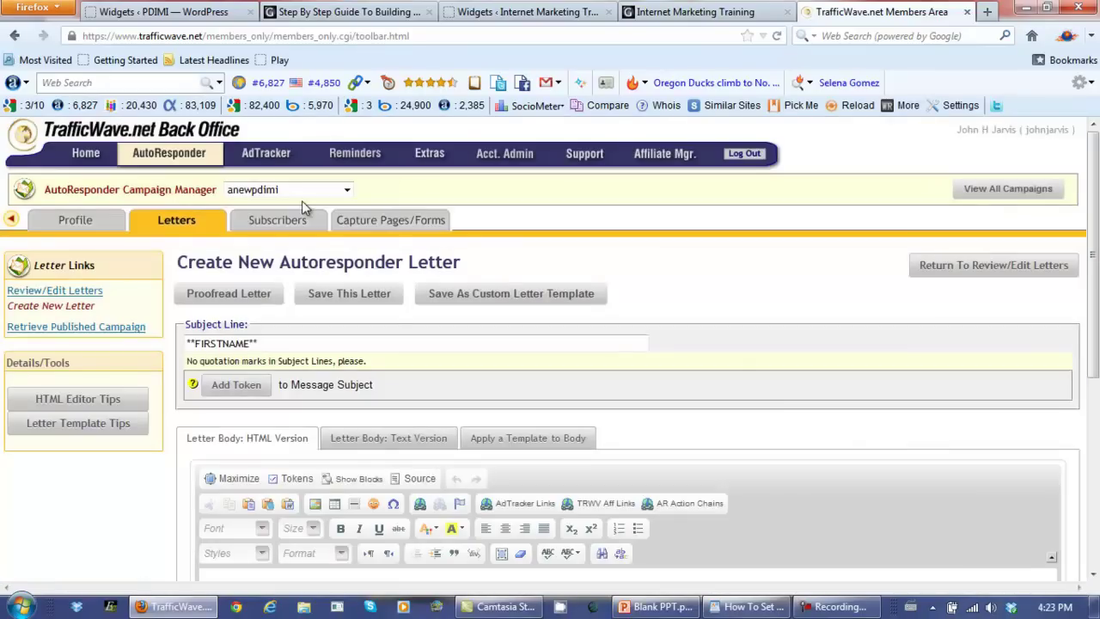
pyautogui.click(279, 343)
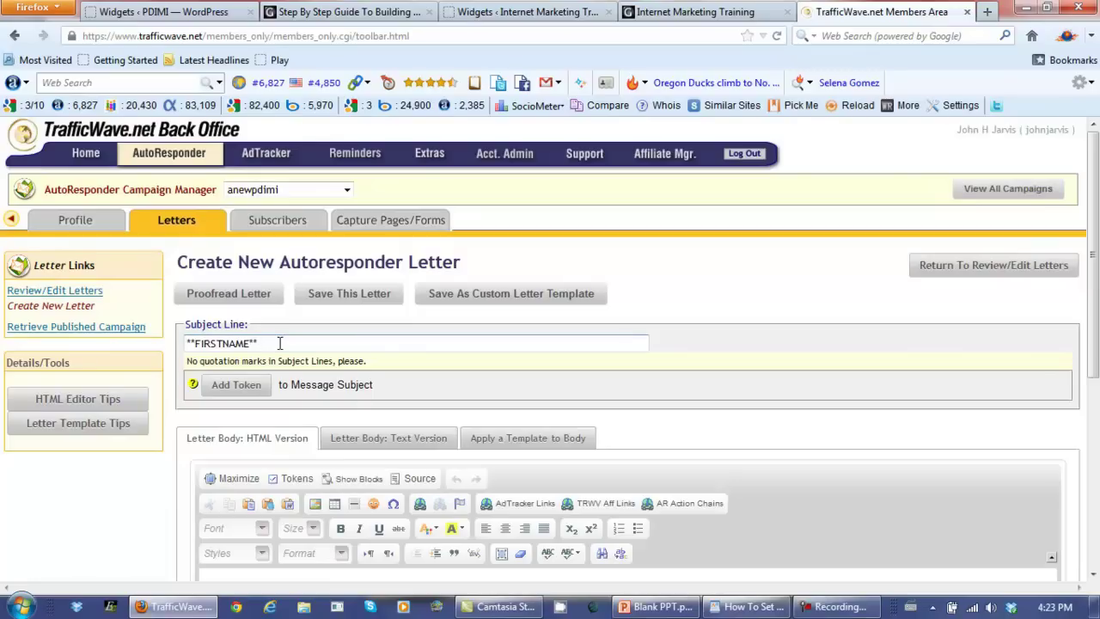
pyautogui.write('Here')
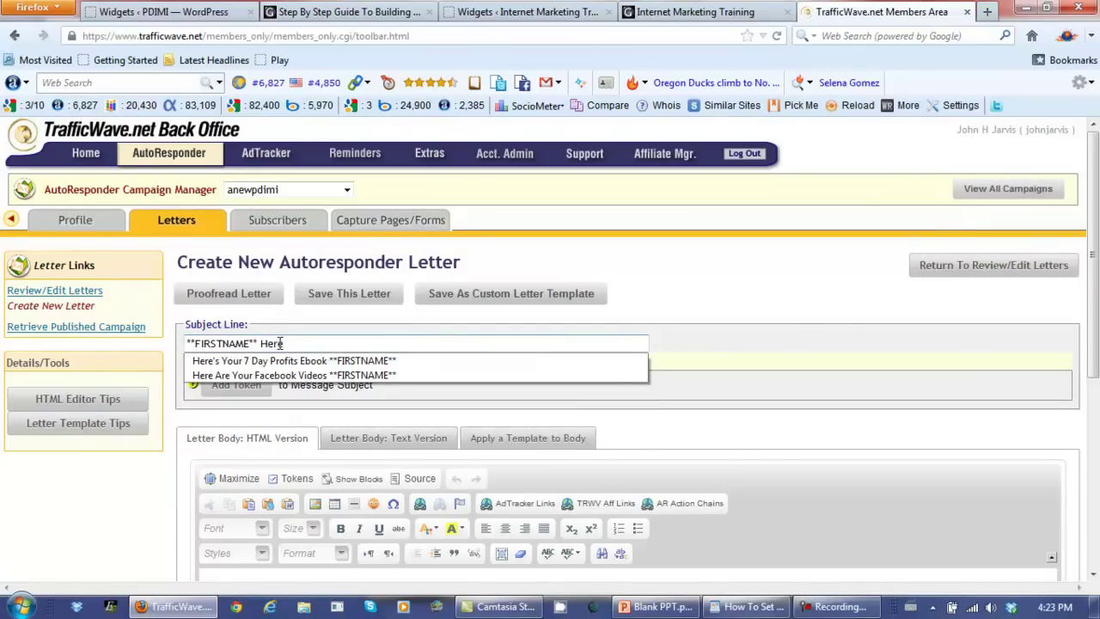
pyautogui.write(' Is Your ')
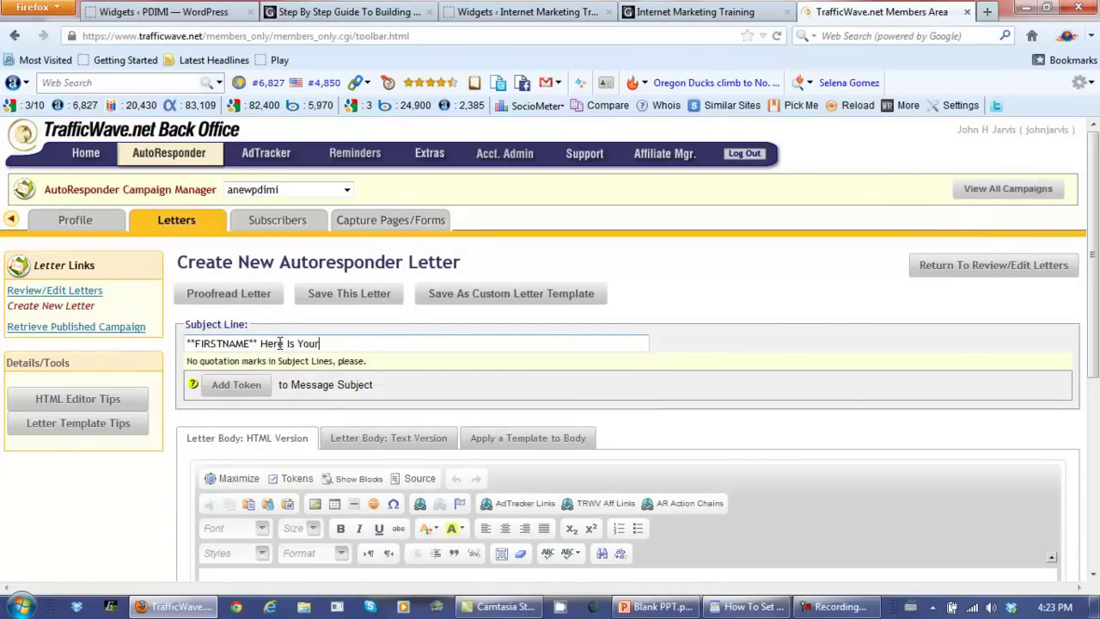
pyautogui.write('W')
pyautogui.write('ordP')
pyautogui.write('ress W')
pyautogui.write('ebsite T')
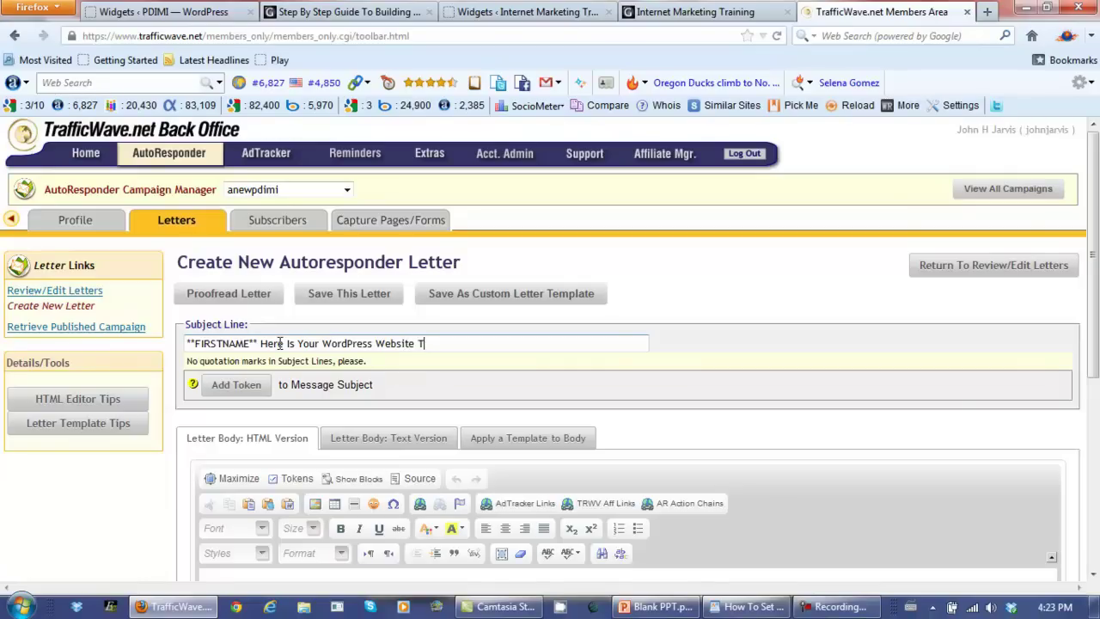
pyautogui.write('raining')
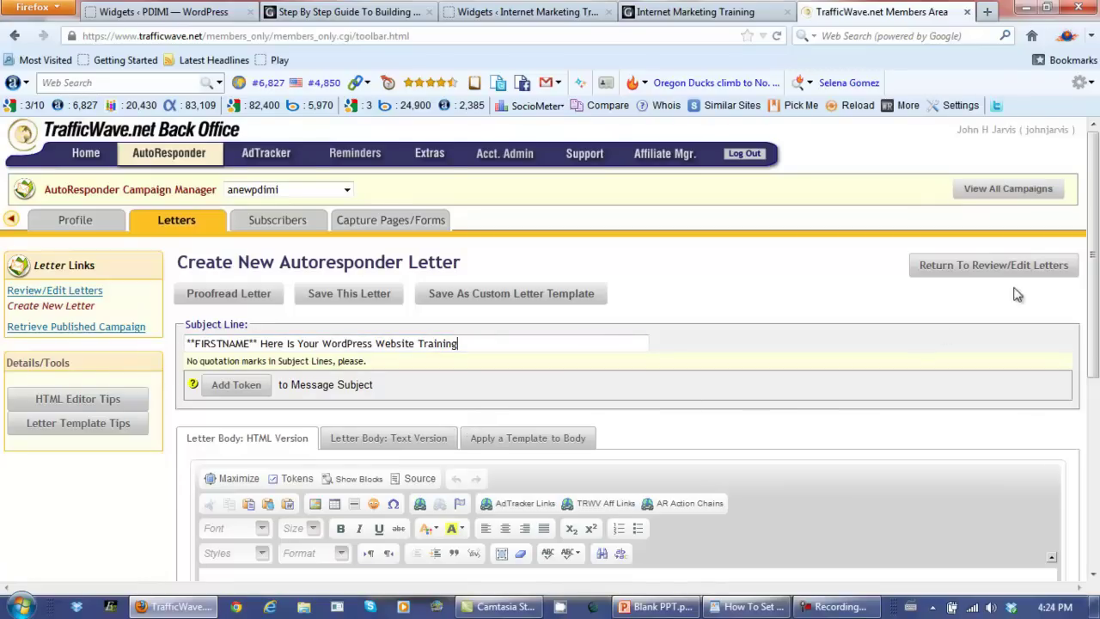
# - Begin the letter body with 'Hello **FIRSTNAME**' and a new line below it
pyautogui.moveTo(1093, 194); pyautogui.dragTo(1096, 343)
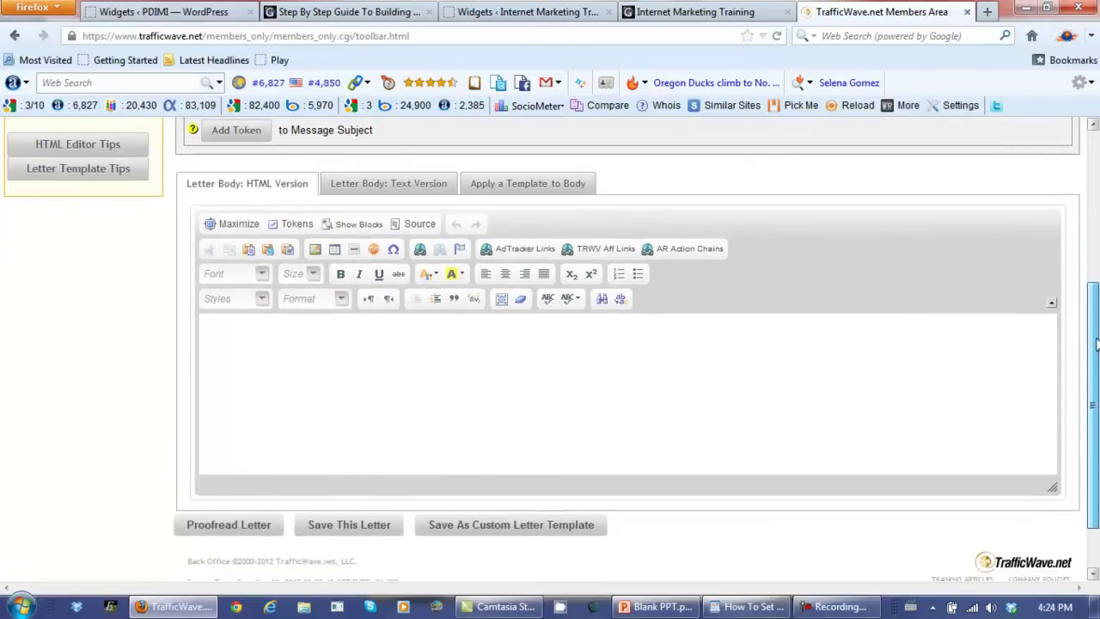
pyautogui.click(312, 341)
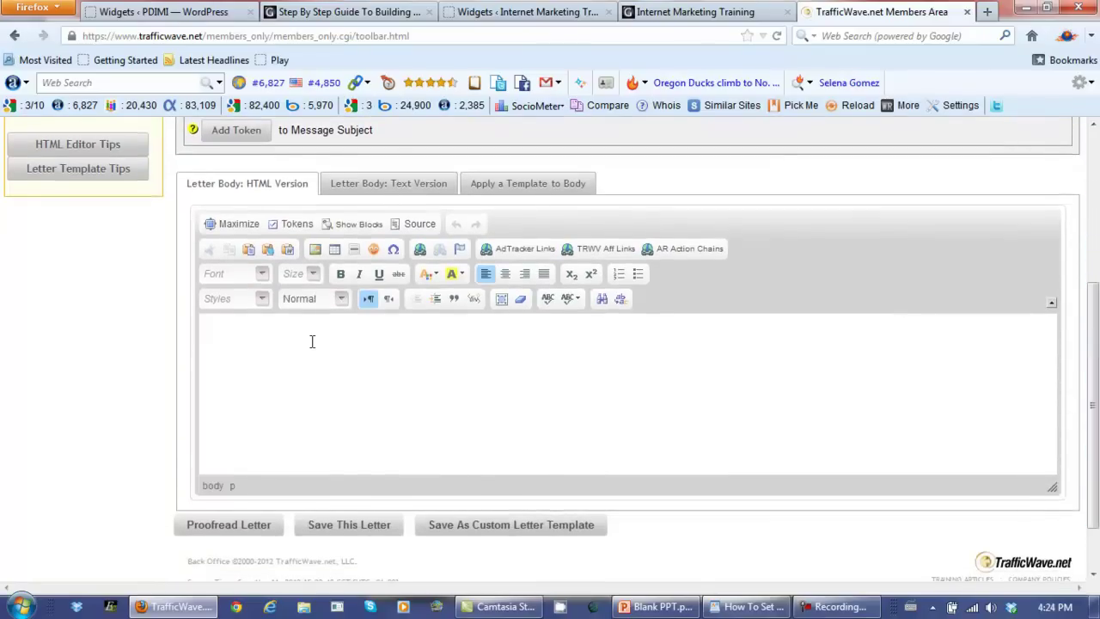
pyautogui.write('Hello')
pyautogui.click(294, 222)
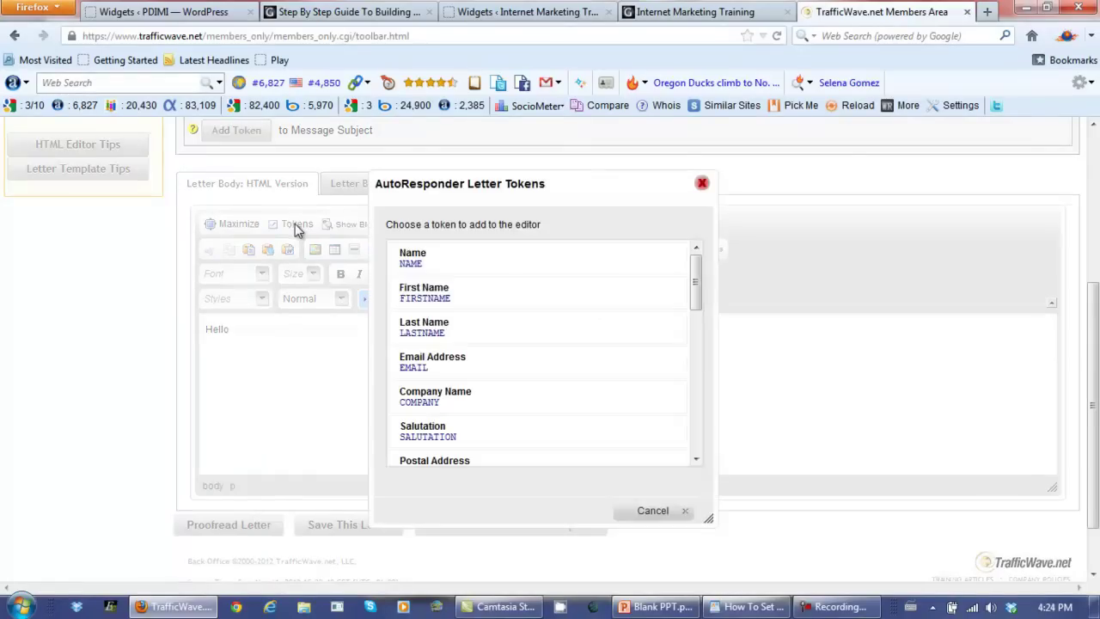
pyautogui.click(427, 295)
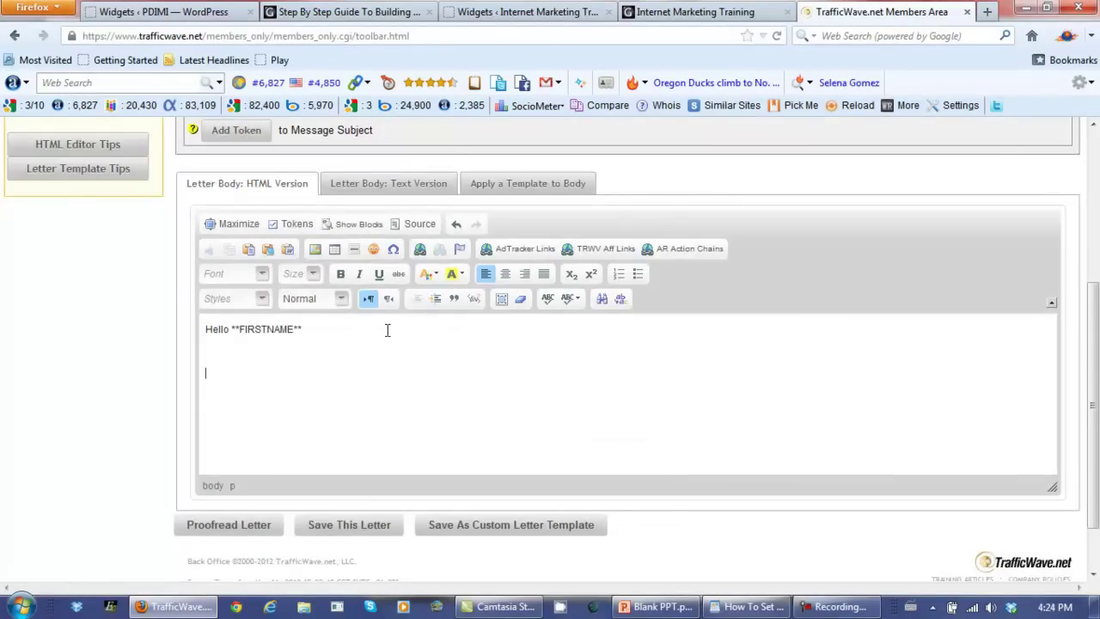
pyautogui.press('Return')
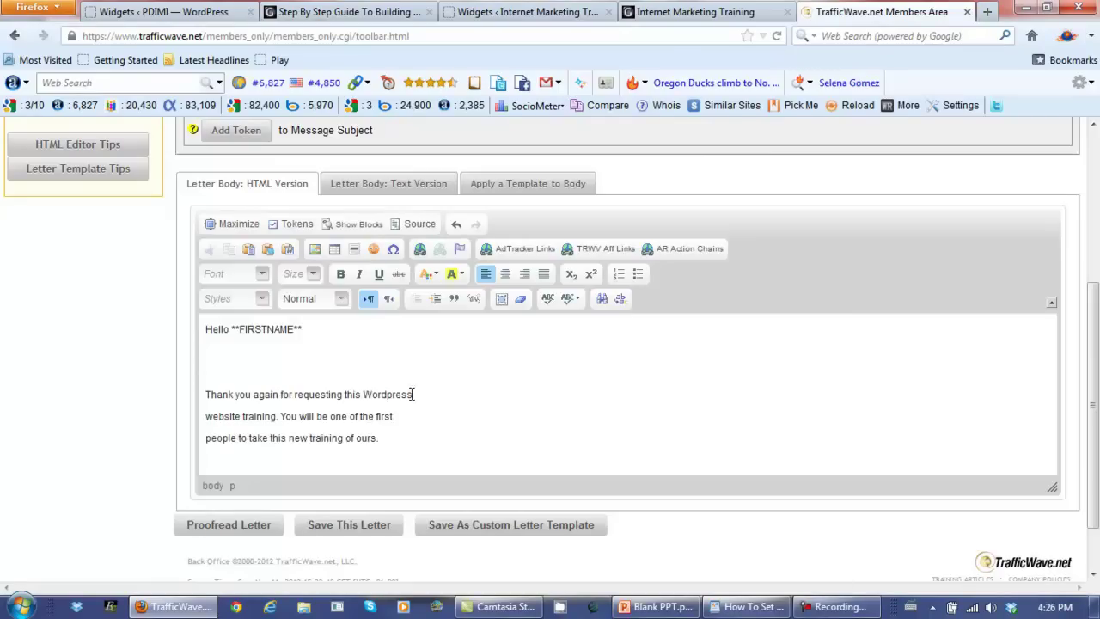
# - Reflow the thank-you paragraph's line breaks and add blank lines after it
pyautogui.moveTo(413, 395); pyautogui.dragTo(217, 383)
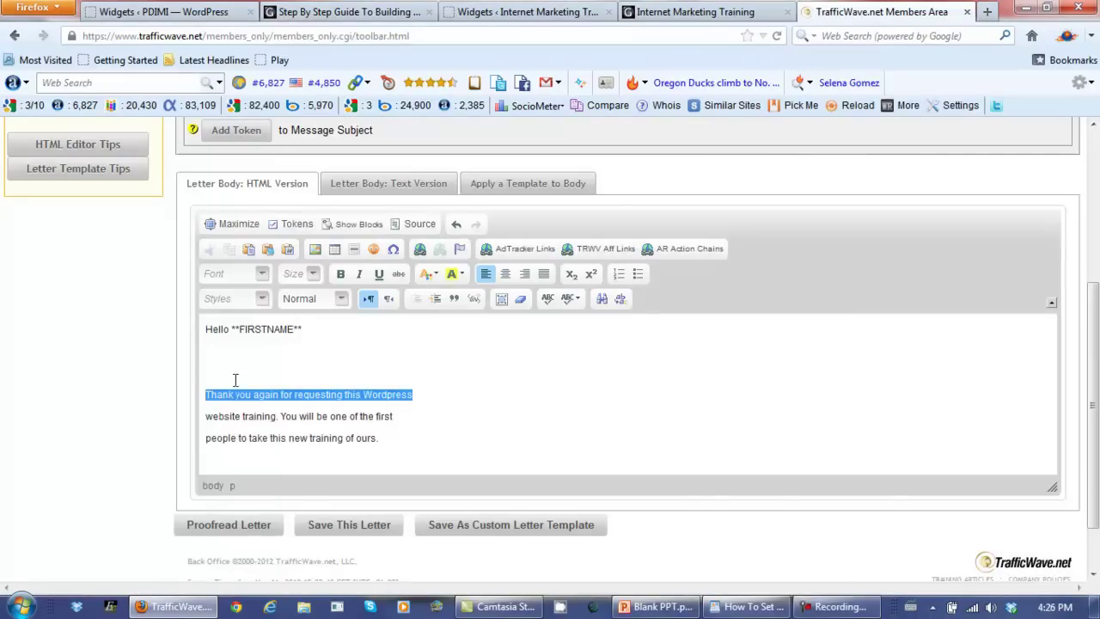
pyautogui.click(436, 398)
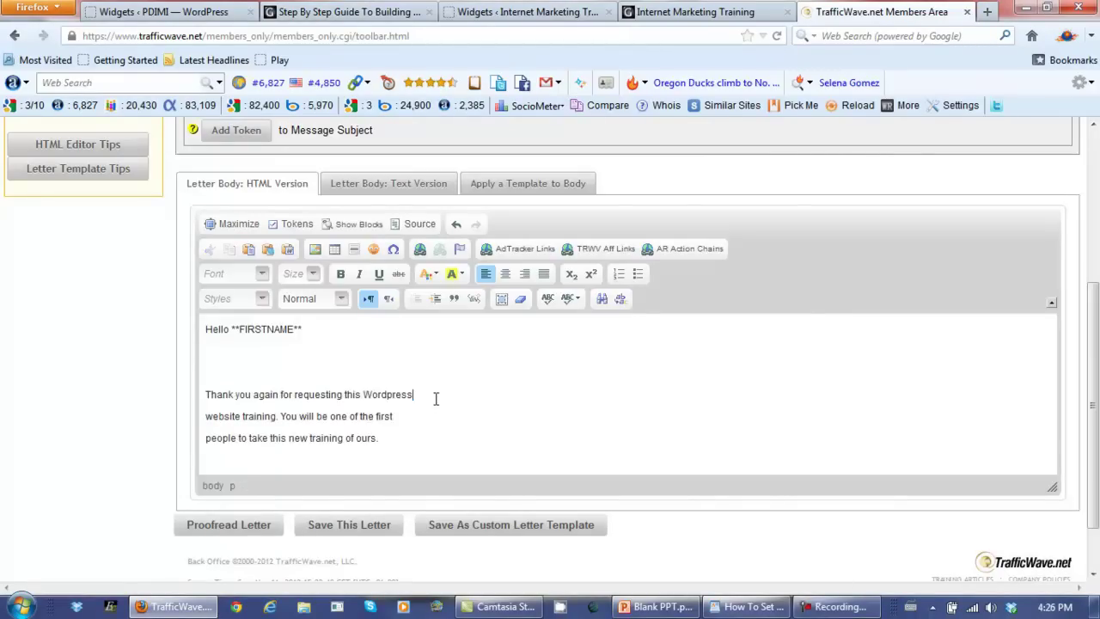
pyautogui.press('Delete')
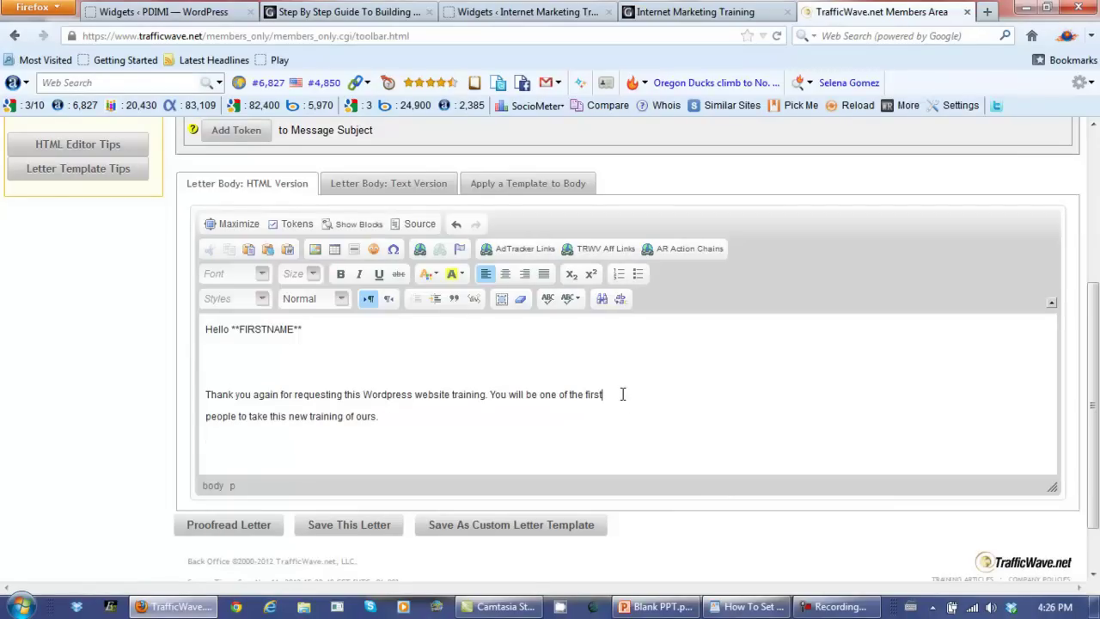
pyautogui.press('Delete')
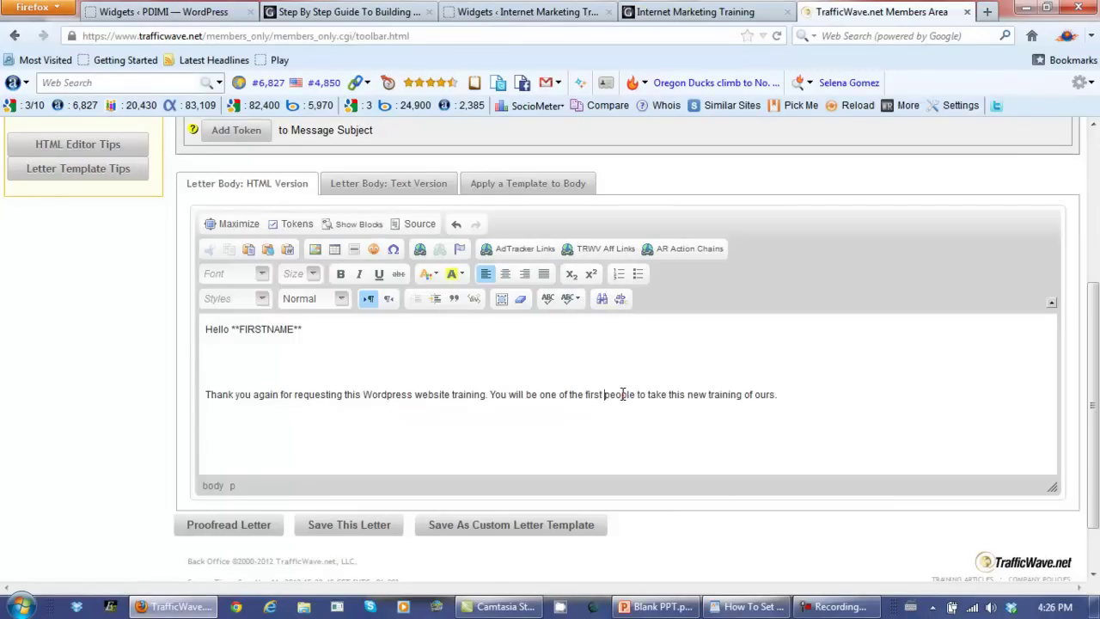
pyautogui.press('Return')
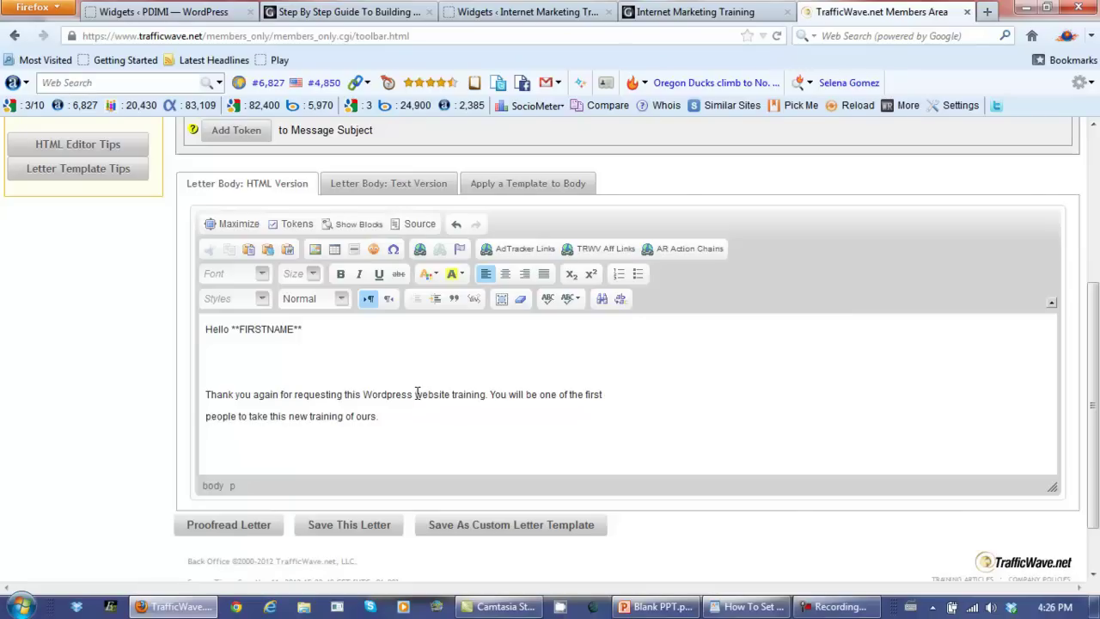
pyautogui.click(415, 392)
pyautogui.press('Return')
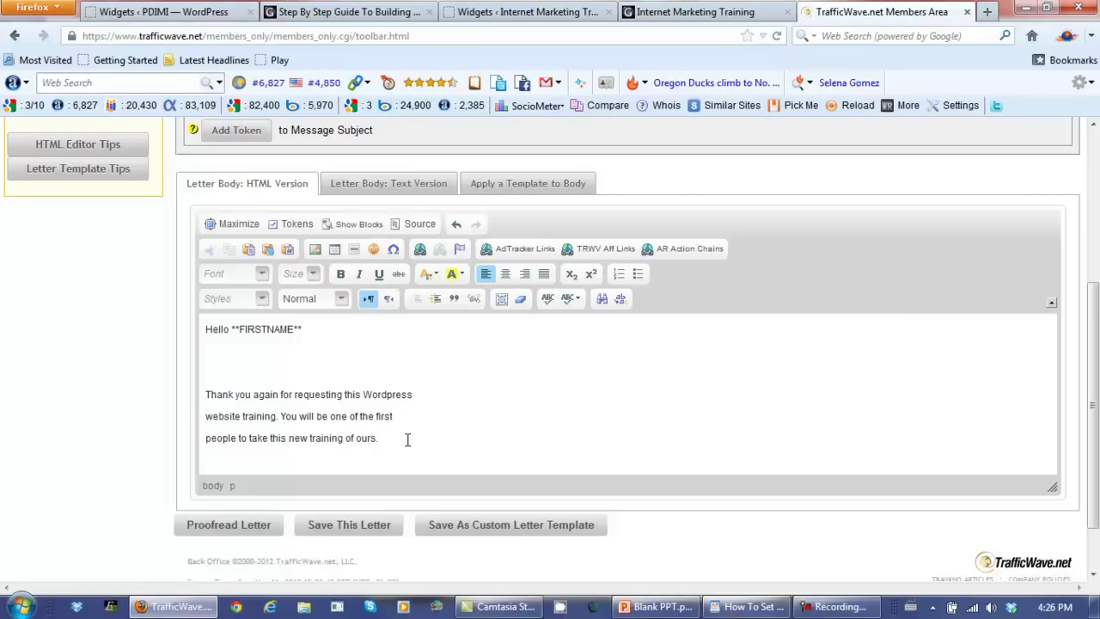
pyautogui.press('Return')
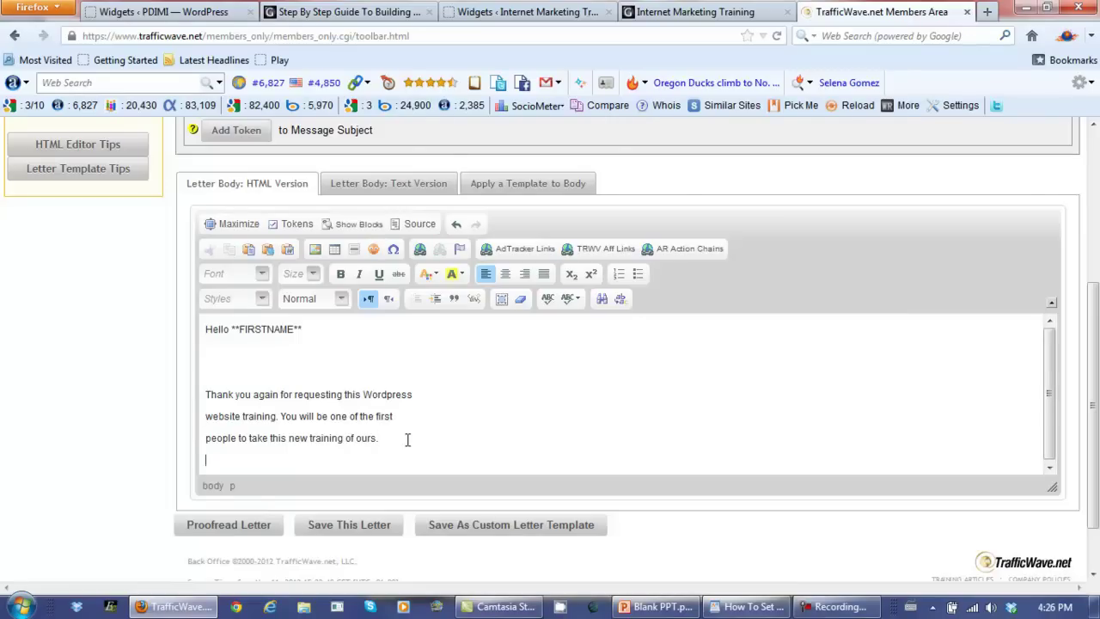
pyautogui.press('Return')
pyautogui.press('Return')
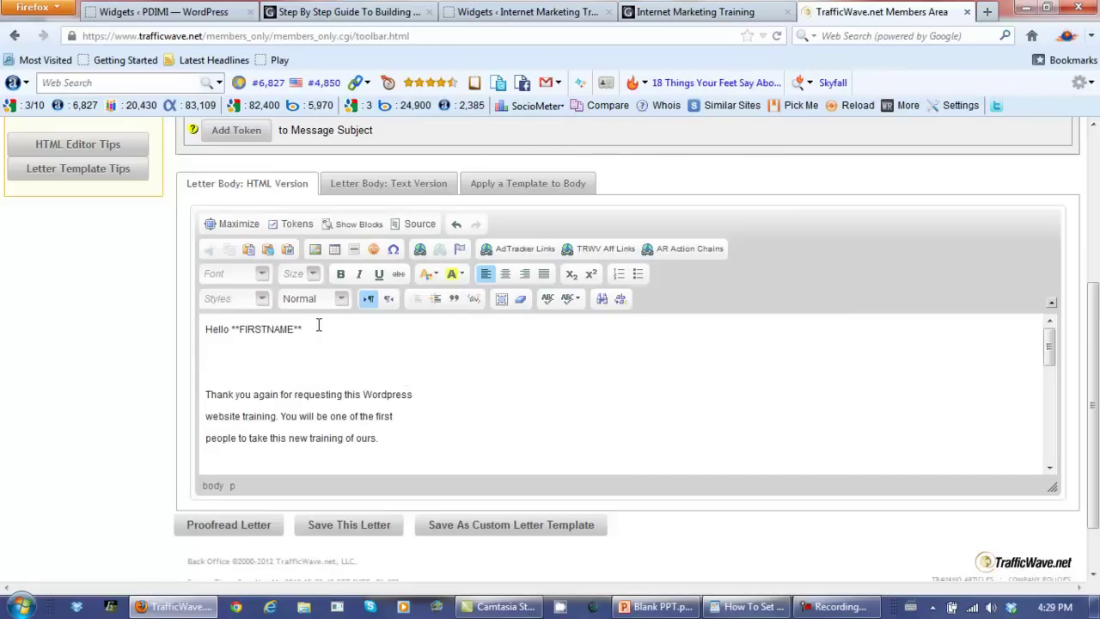
# - Scroll through the completed letter with its success wish and signature, then select all its text
pyautogui.moveTo(303, 329); pyautogui.dragTo(204, 332)
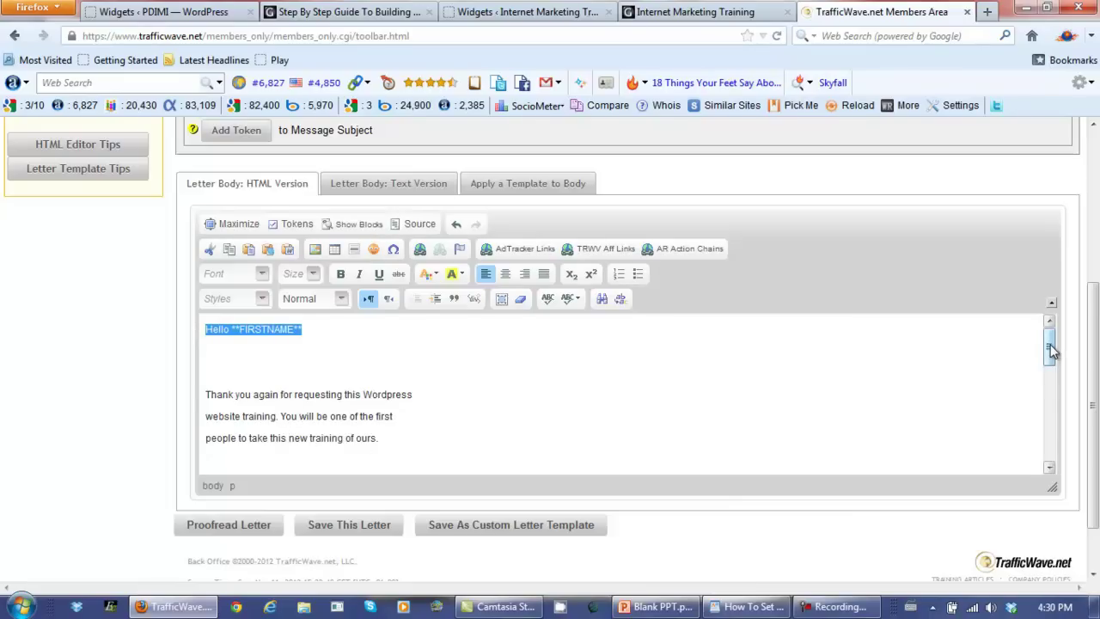
pyautogui.moveTo(1052, 350); pyautogui.dragTo(1044, 397)
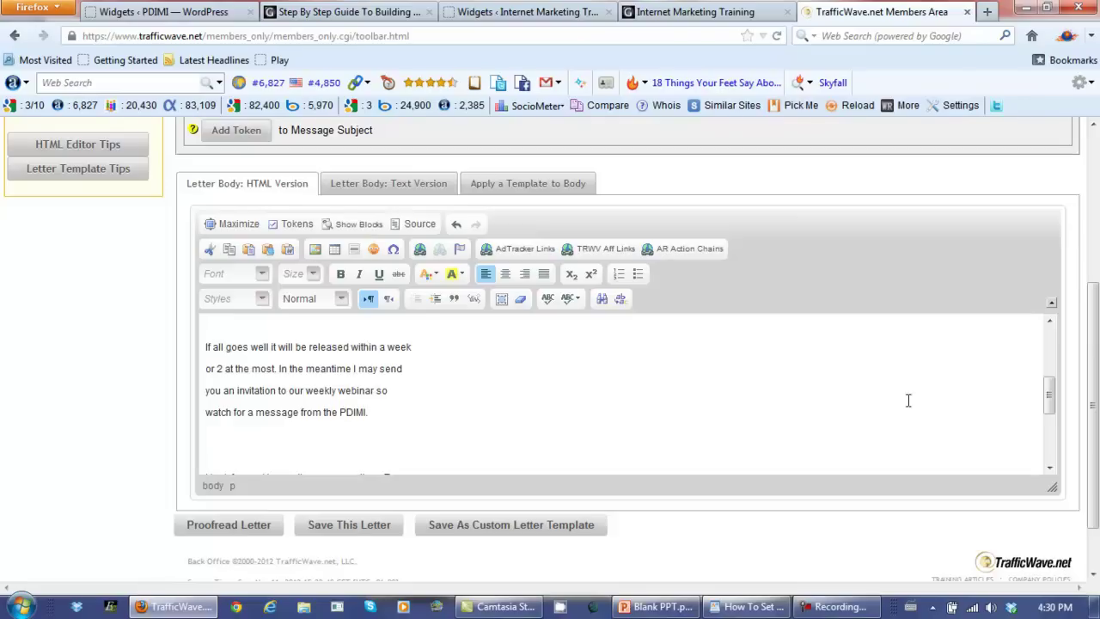
pyautogui.moveTo(1049, 398); pyautogui.dragTo(1047, 430)
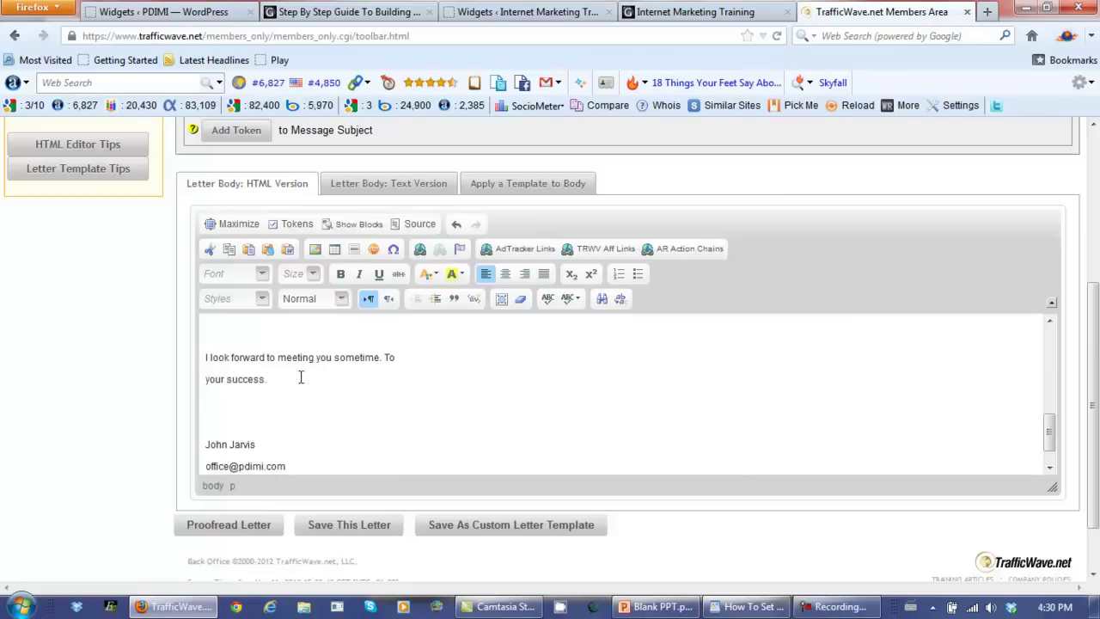
pyautogui.moveTo(1048, 436); pyautogui.dragTo(1049, 464)
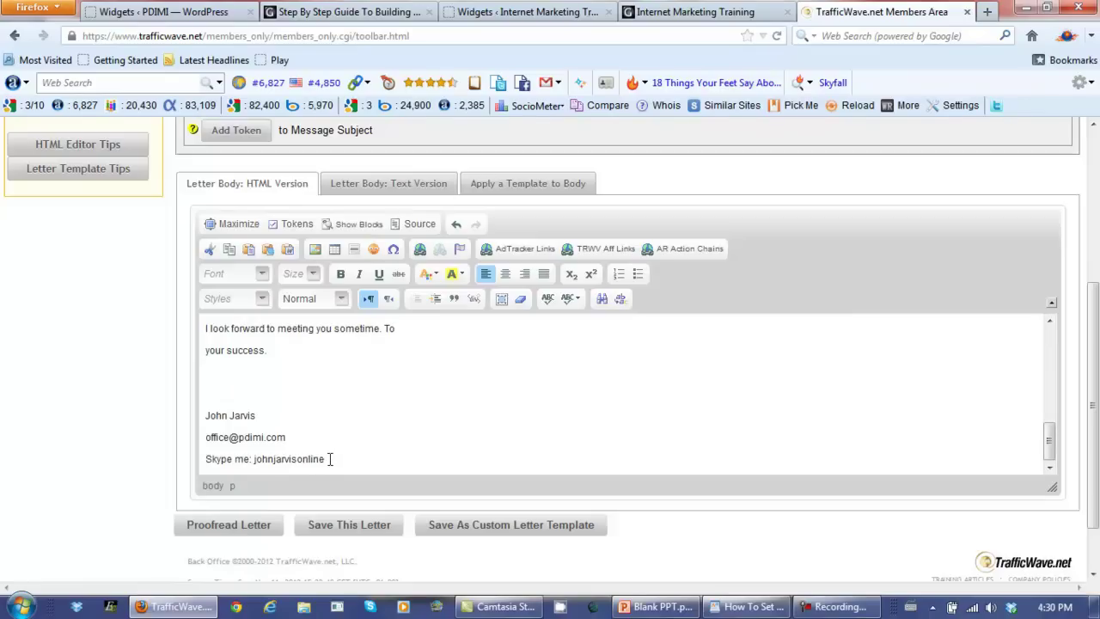
pyautogui.moveTo(329, 459); pyautogui.dragTo(174, 282)
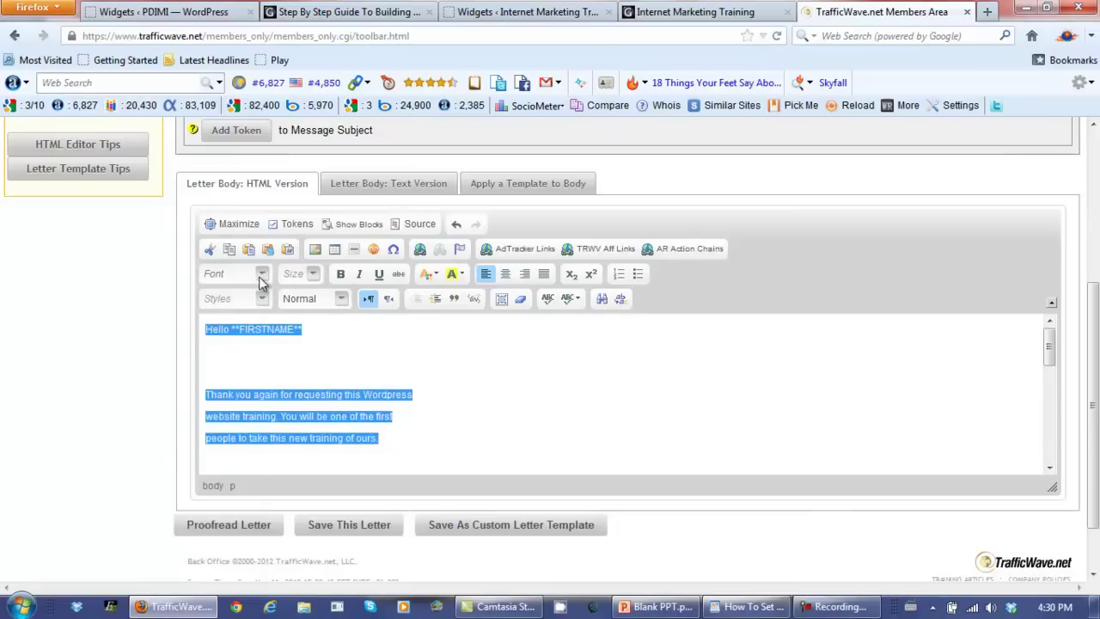
# - Format the selected letter text as Arial size 14 and save the letter
pyautogui.click(263, 273)
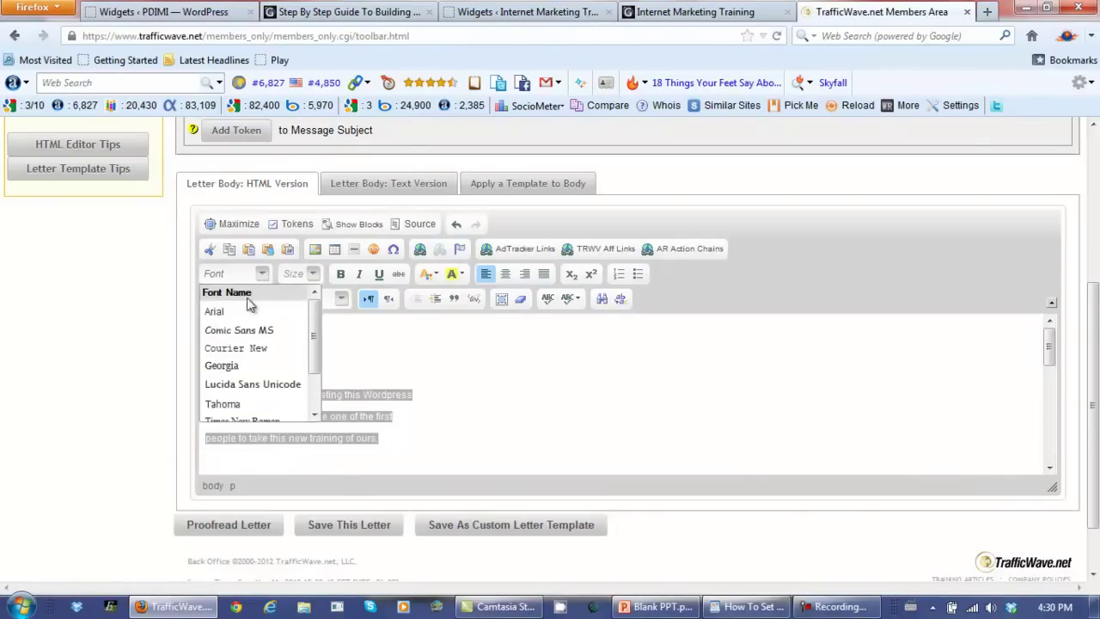
pyautogui.click(239, 313)
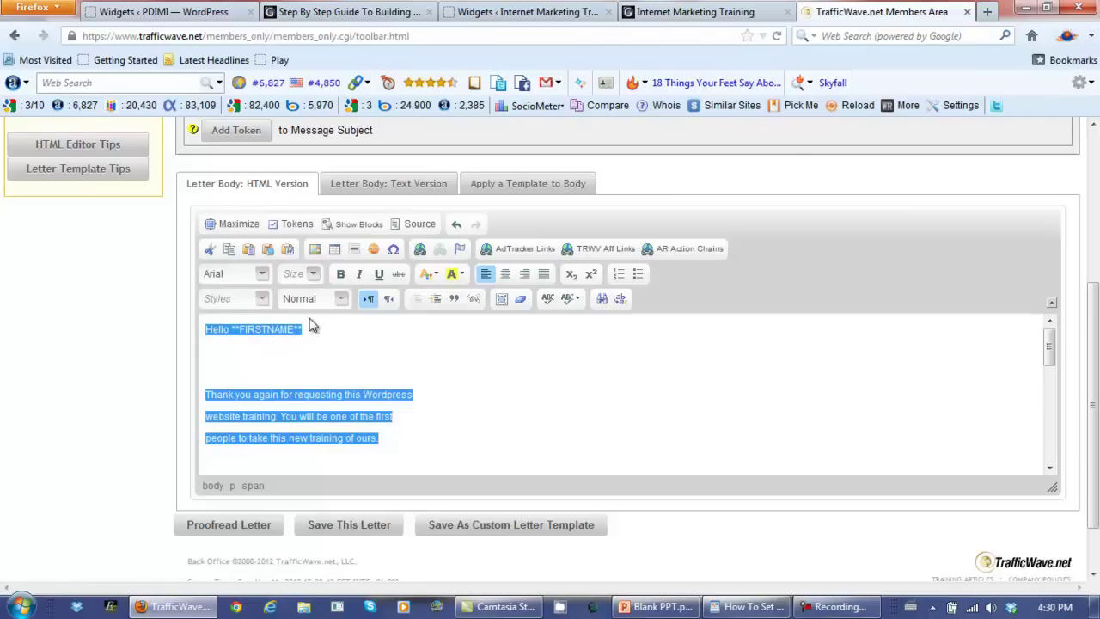
pyautogui.click(313, 274)
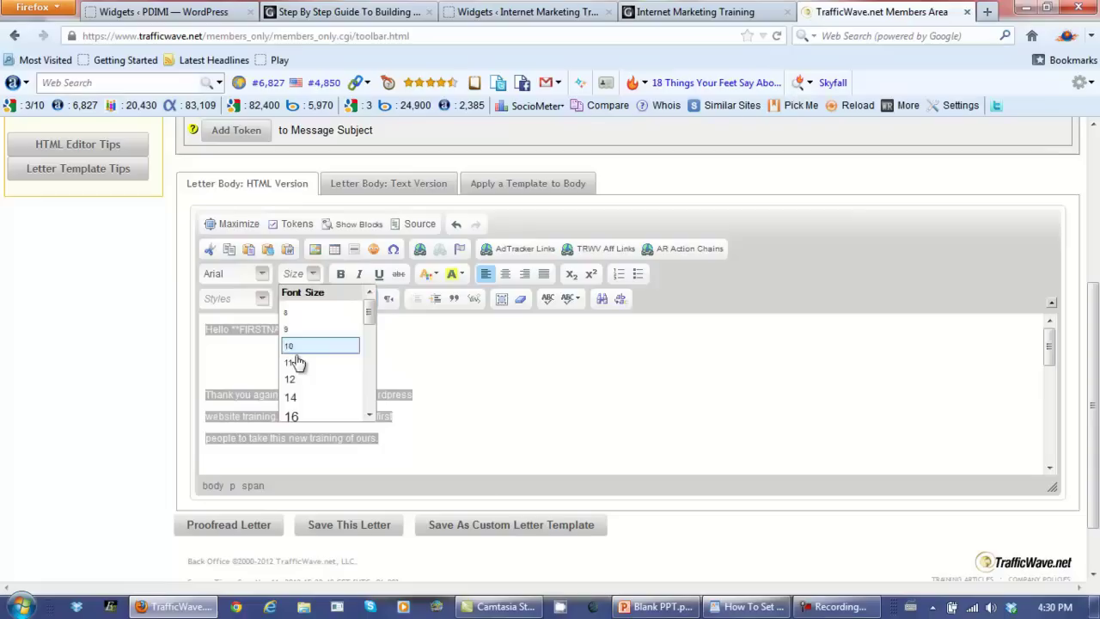
pyautogui.click(293, 396)
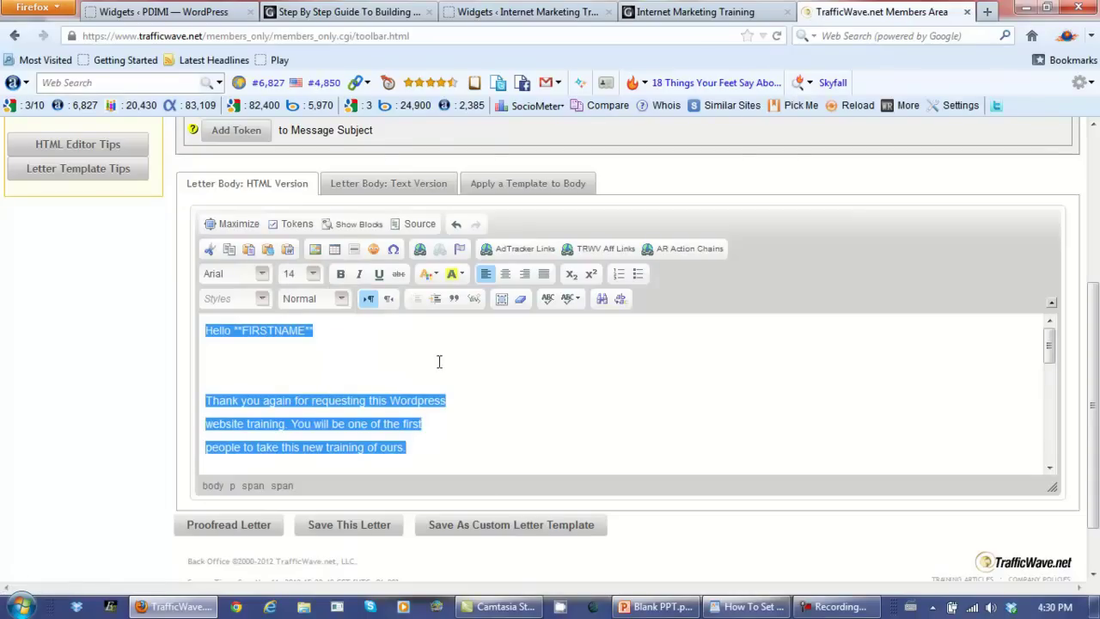
pyautogui.click(441, 361)
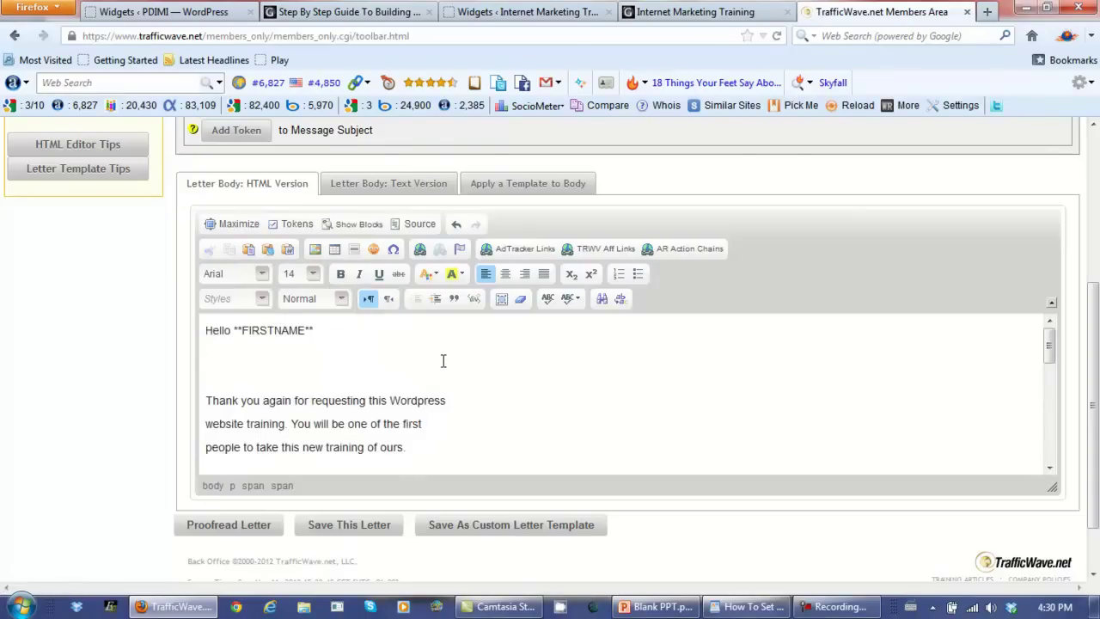
pyautogui.click(357, 526)
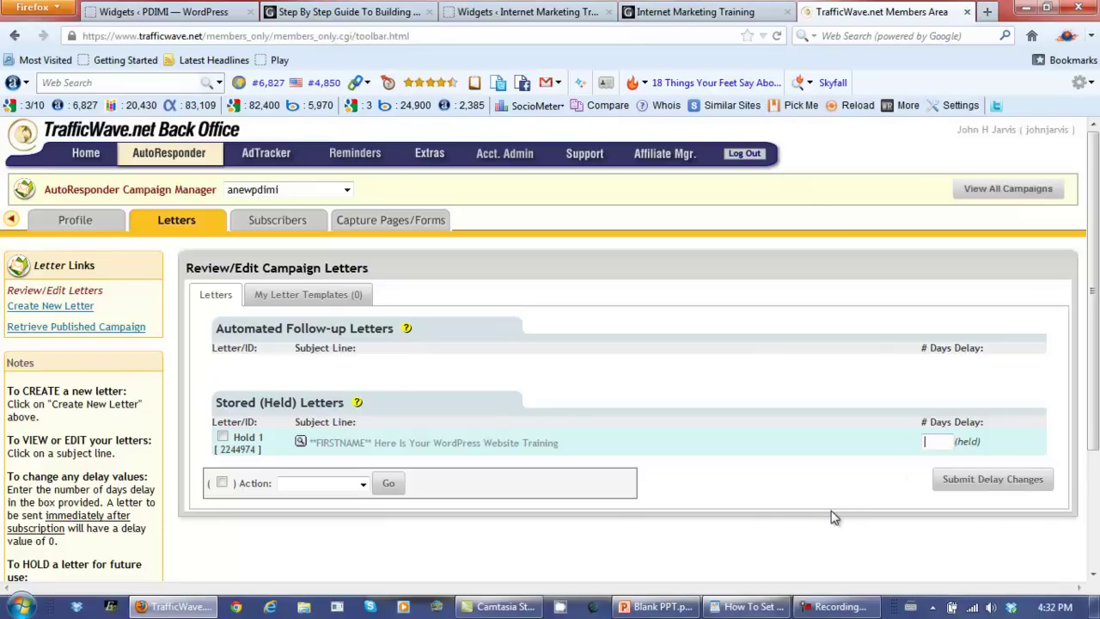
pyautogui.write('0')
# - Submit a 0-day delay so the held letter becomes follow-up 1, then open its options
pyautogui.click(979, 487)
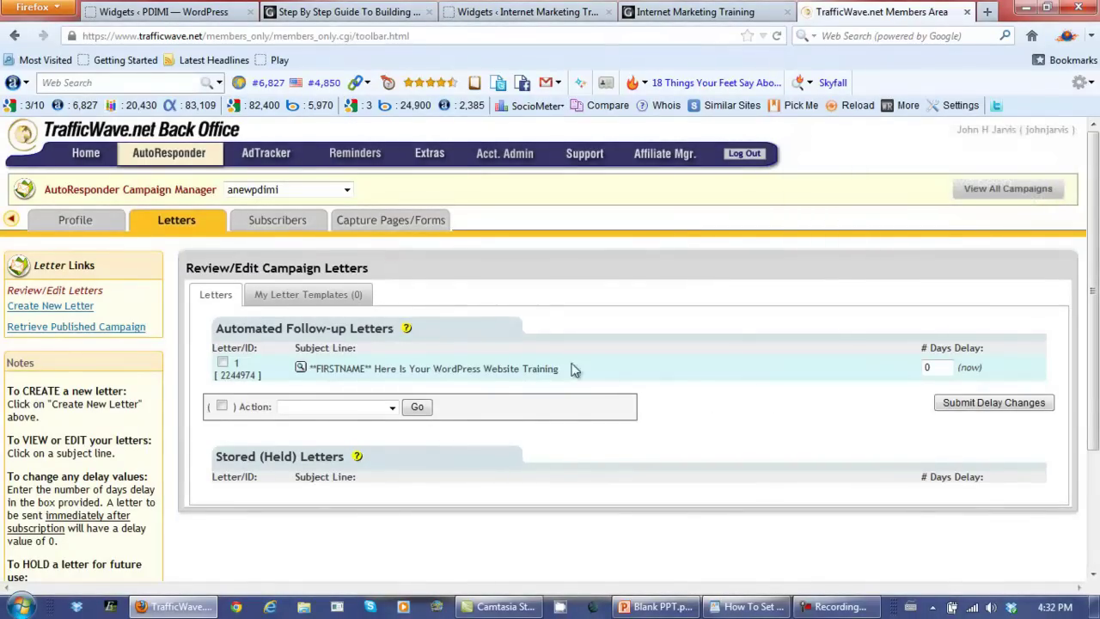
pyautogui.click(375, 368)
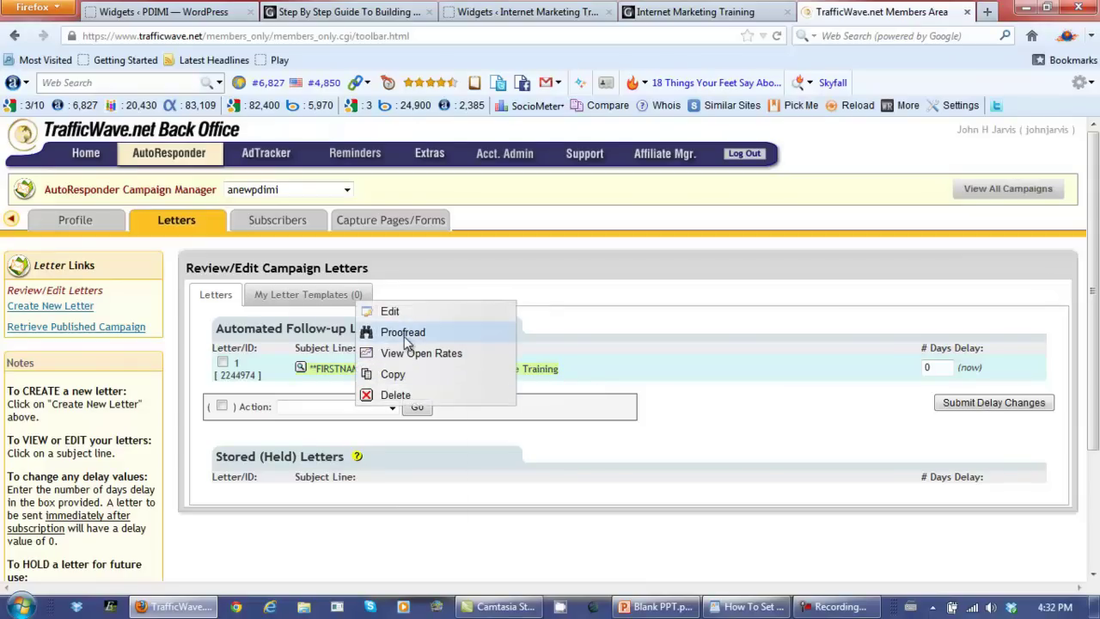
pyautogui.click(404, 334)
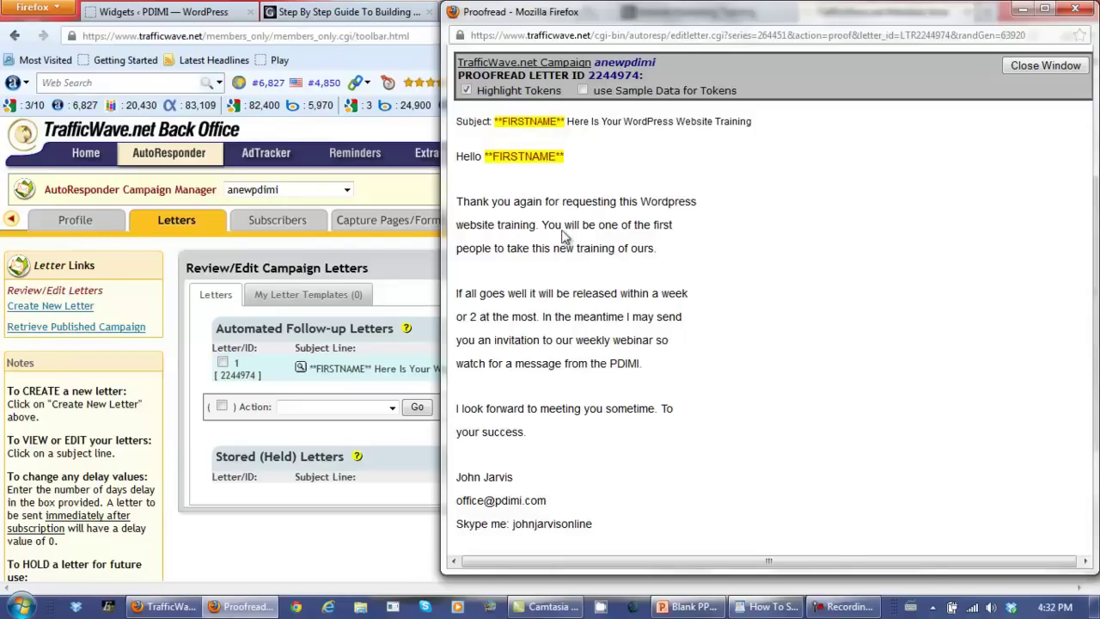
pyautogui.moveTo(516, 203); pyautogui.dragTo(796, 215)
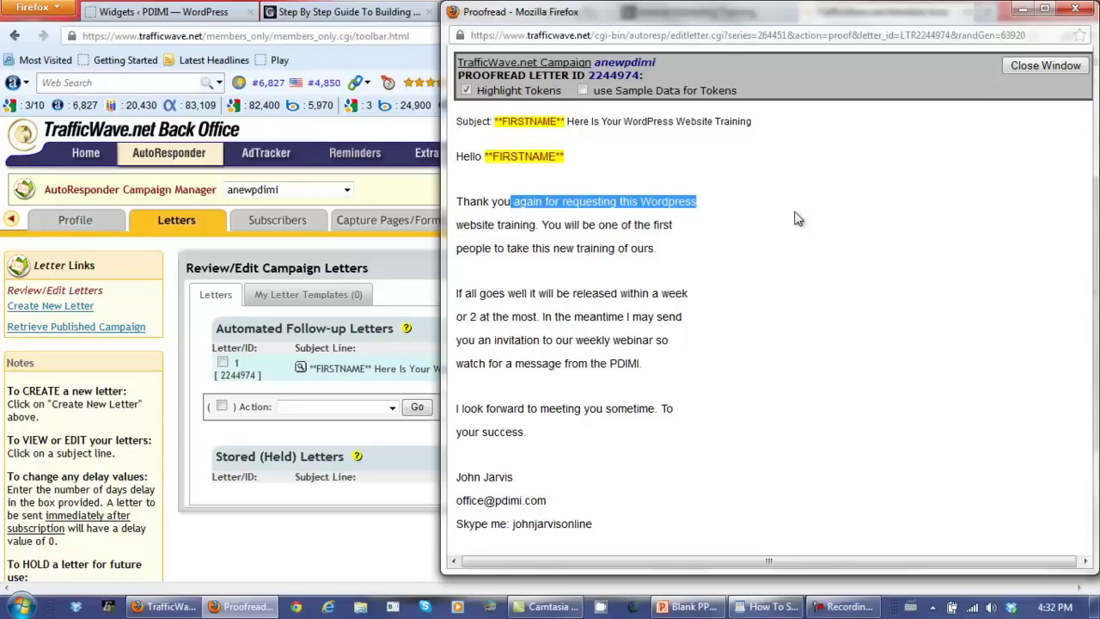
pyautogui.click(733, 262)
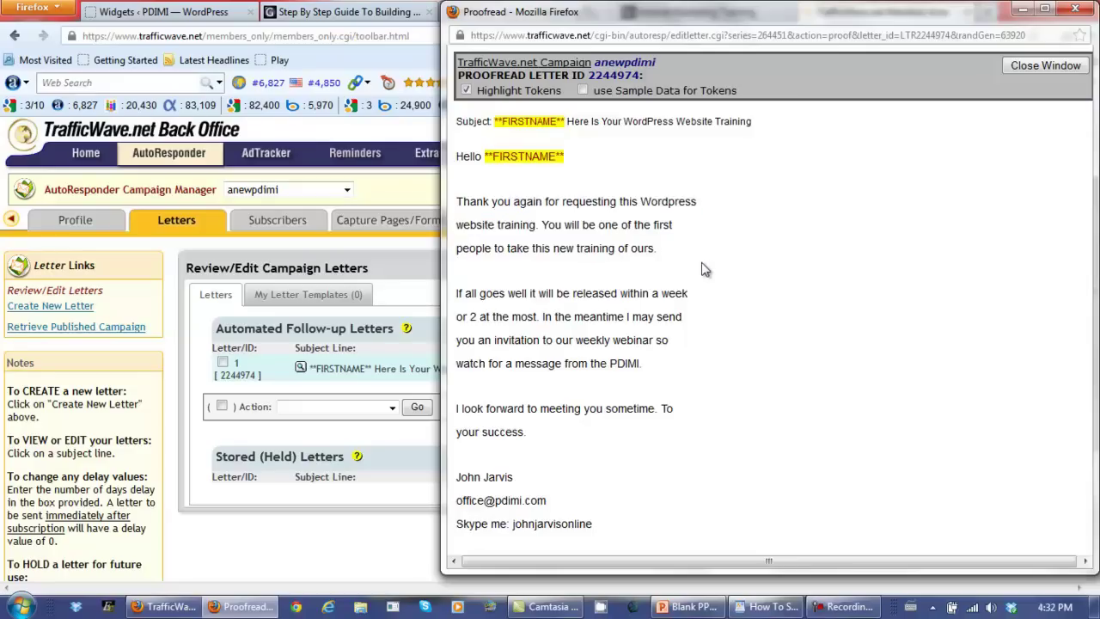
pyautogui.click(1075, 8)
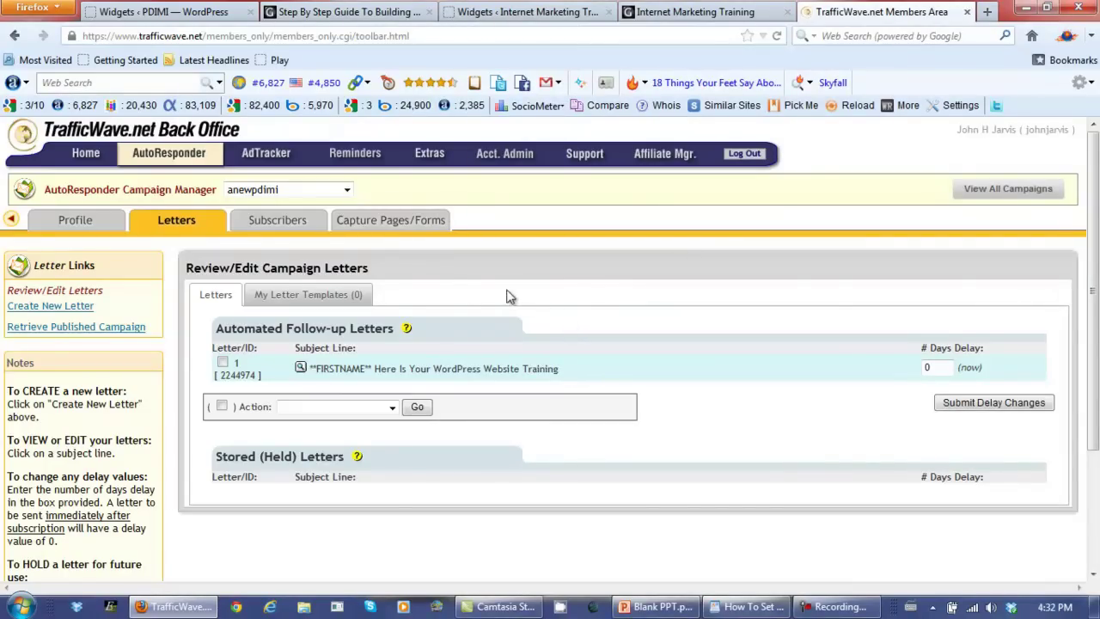
pyautogui.moveTo(391, 220)
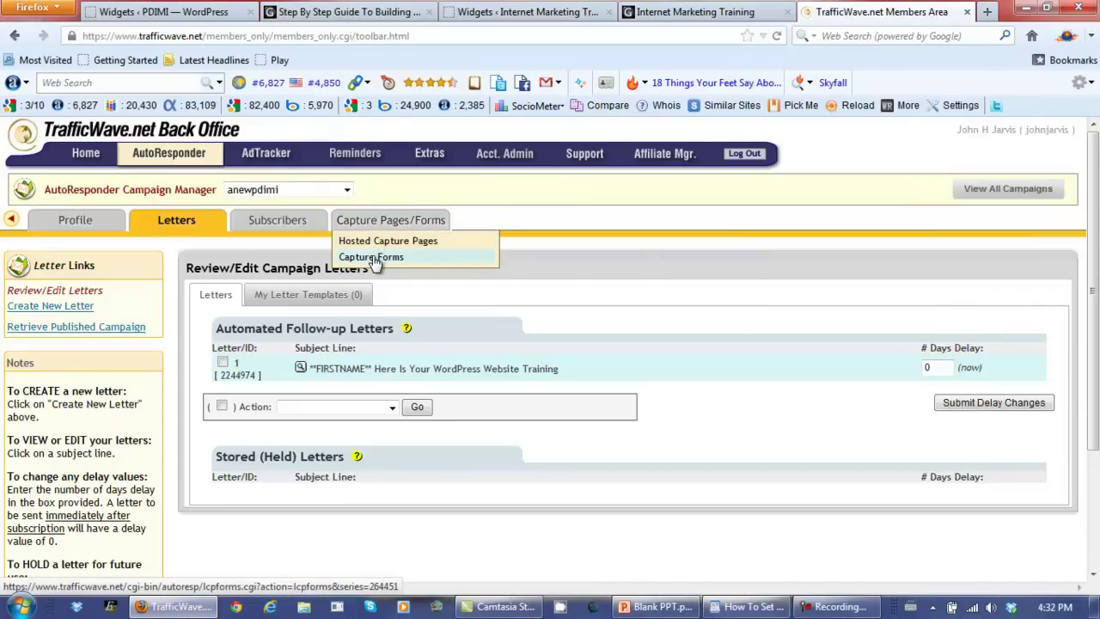
# - Generate the campaign's basic HTML form code and copy its JavaScript snippet
pyautogui.click(373, 262)
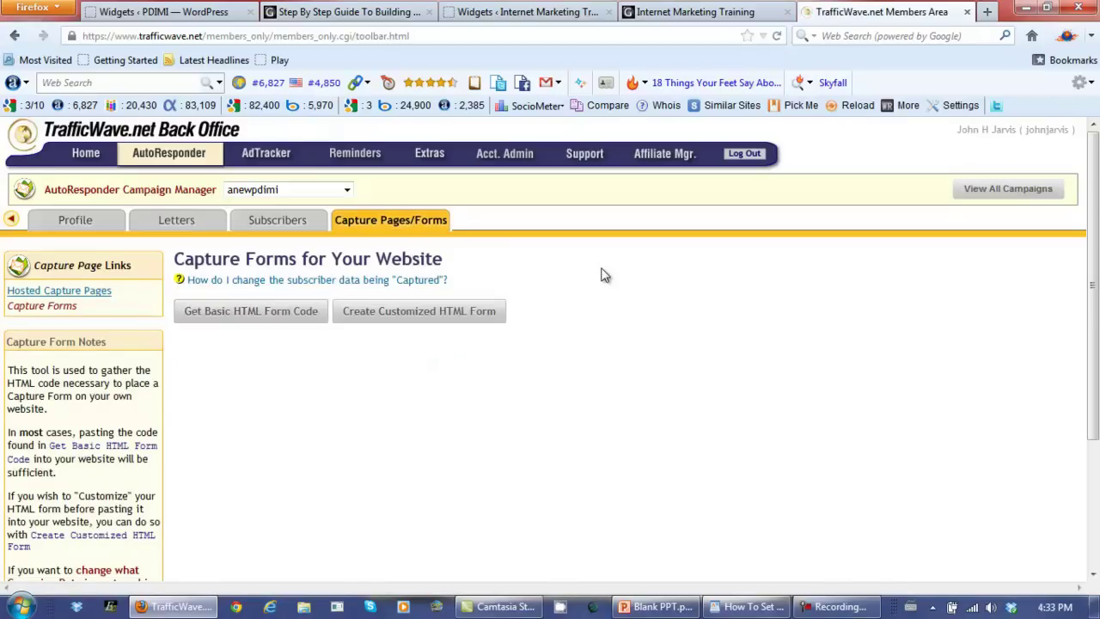
pyautogui.click(257, 313)
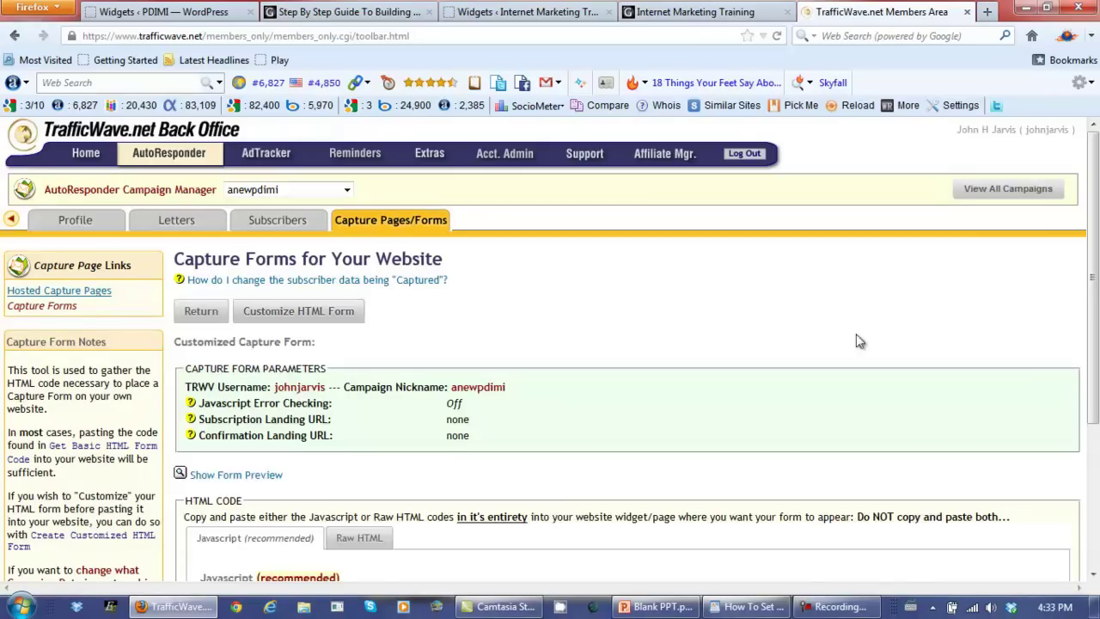
pyautogui.scroll(-2, 1079, 376)
pyautogui.scroll(-2, 1079, 376)
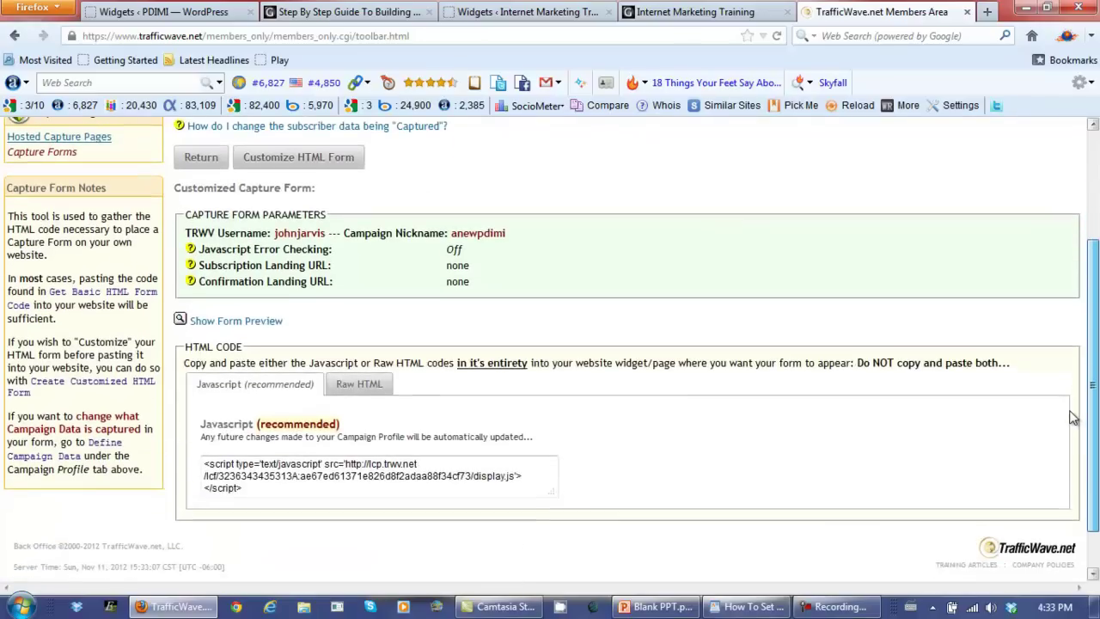
pyautogui.click(259, 472)
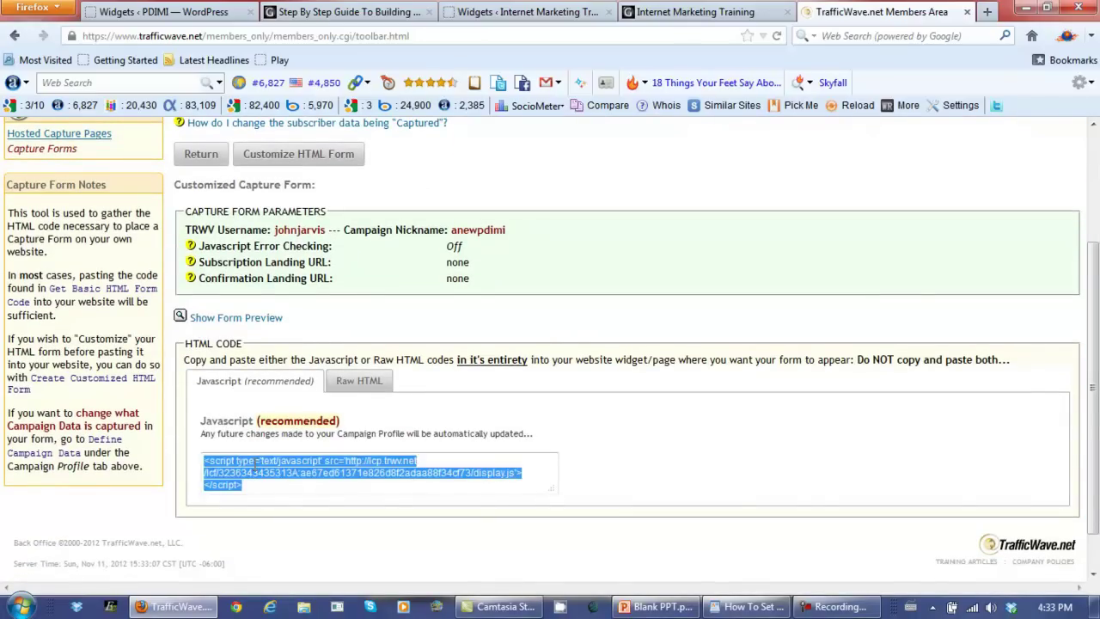
pyautogui.rightClick(256, 465)
pyautogui.click(304, 315)
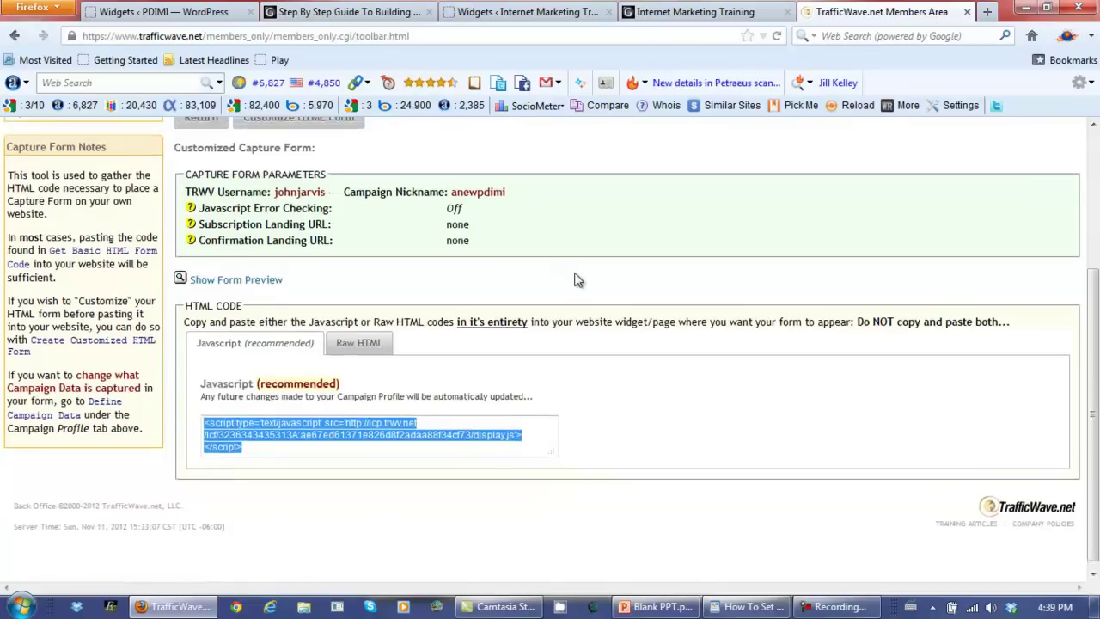
pyautogui.scroll(5, 578, 279)
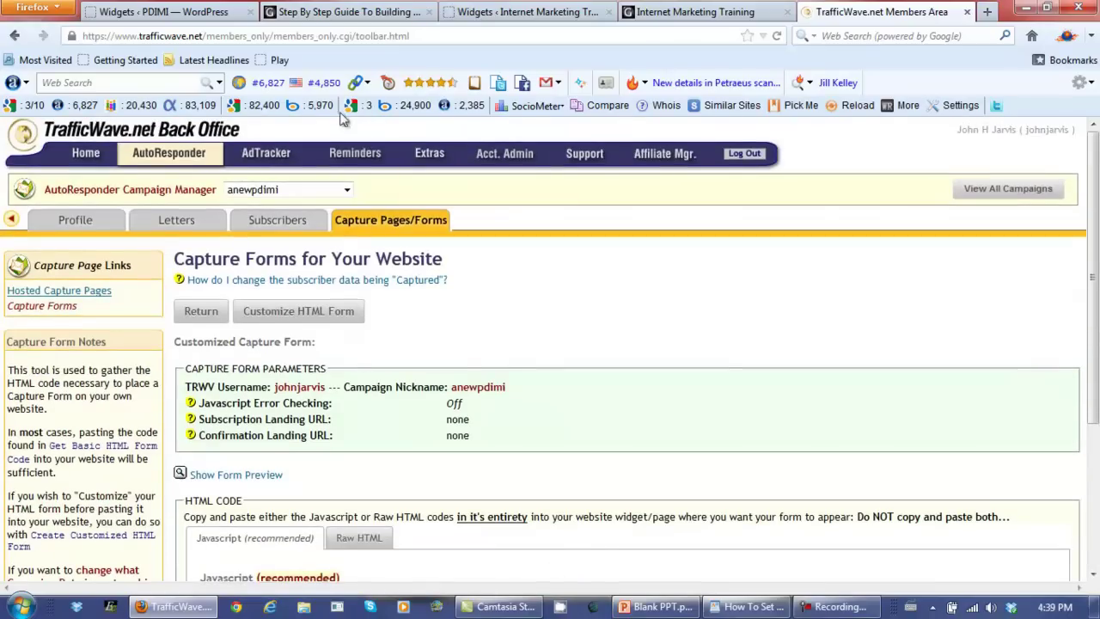
# - Paste the TrafficWave script on a new line in the Membership Access widget and save it
pyautogui.click(178, 18)
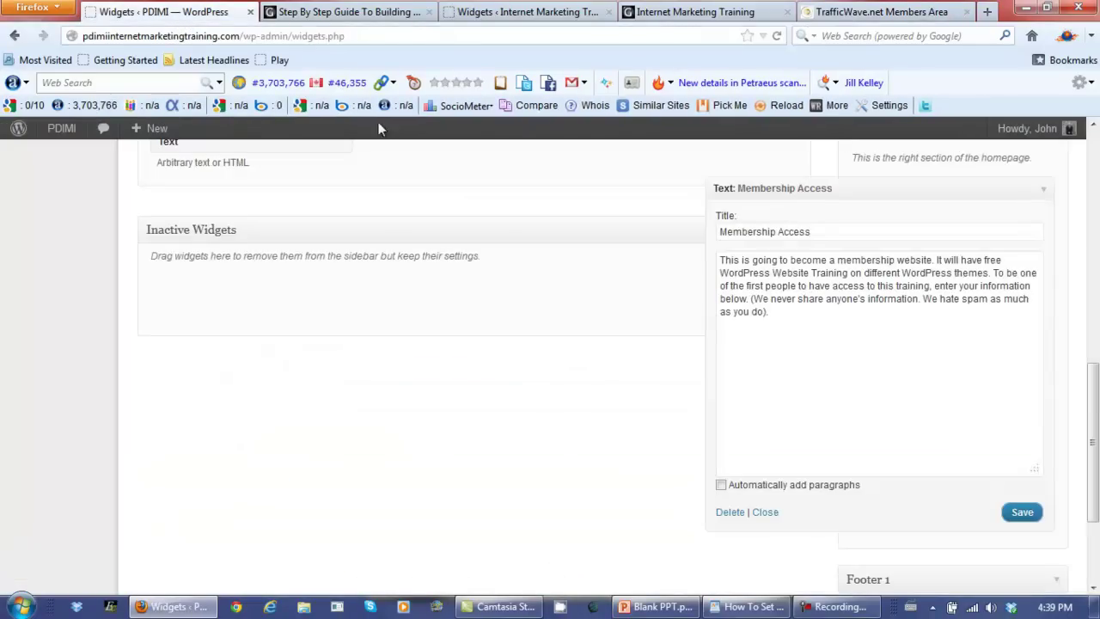
pyautogui.click(779, 316)
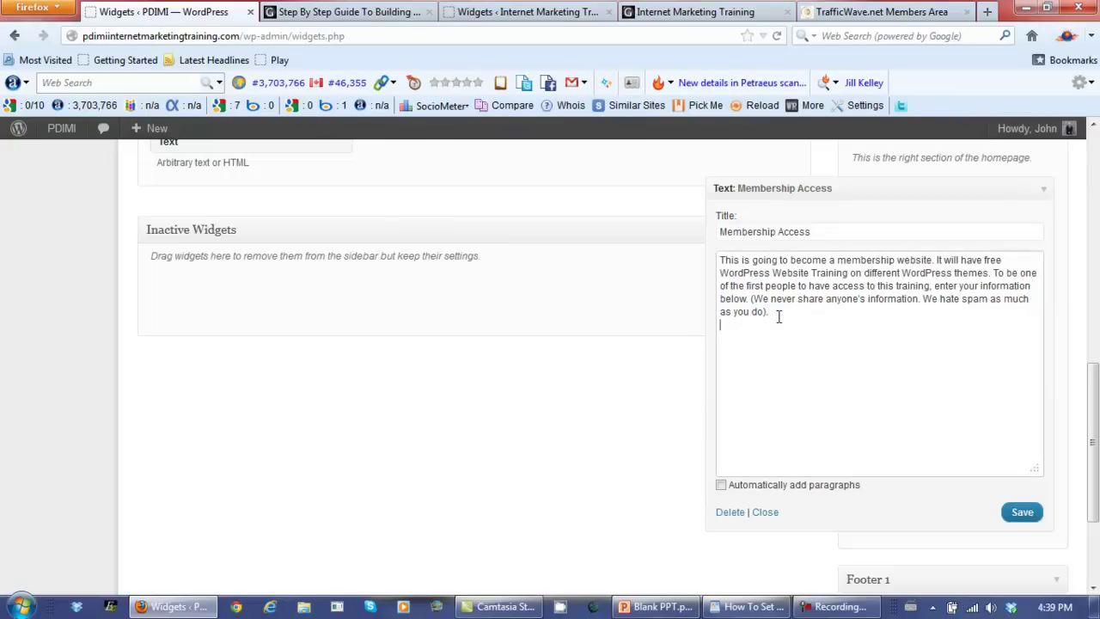
pyautogui.press('Return')
pyautogui.write('></br')
pyautogui.write('>')
pyautogui.press('Return')
pyautogui.write('How To Set Up A Campaign With A TrafficWave Autoresponder')
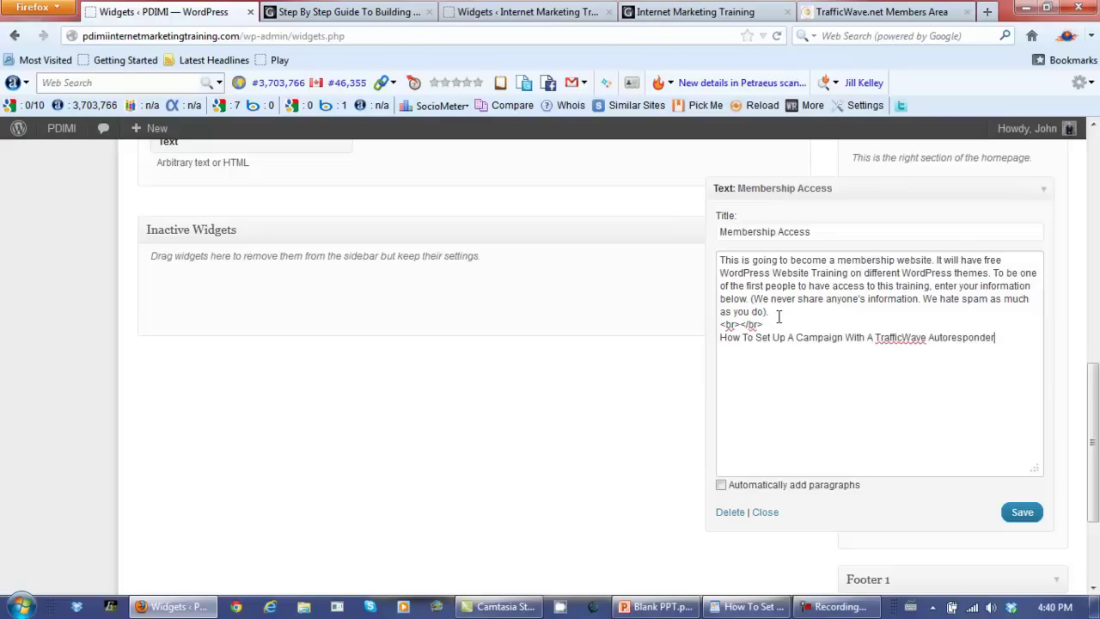
pyautogui.click(1016, 514)
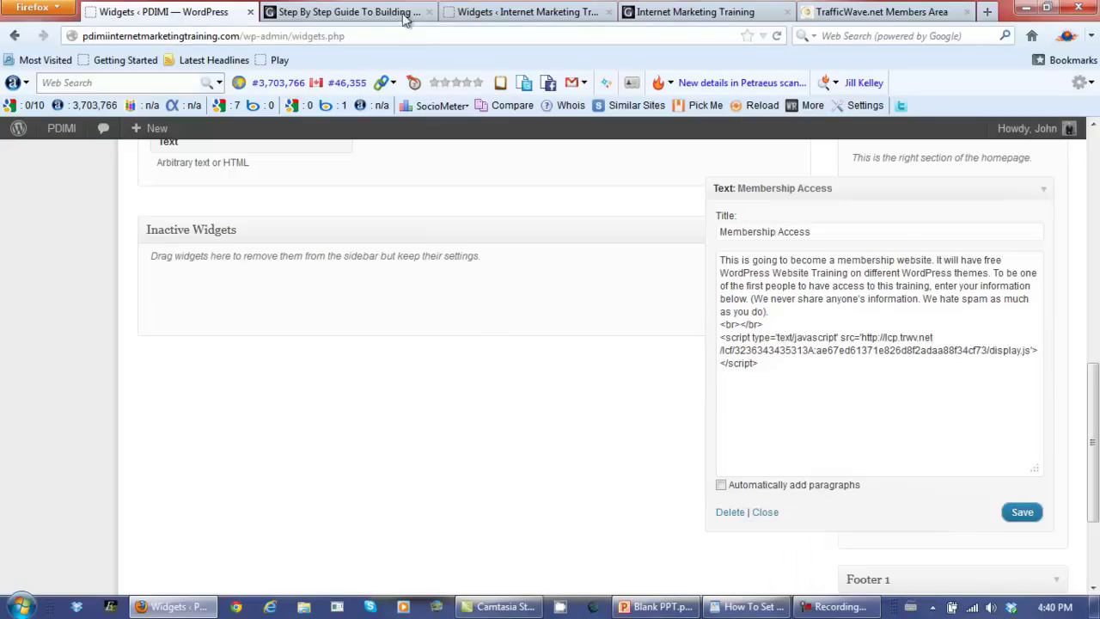
# - Reload the PDIMI homepage so the signup form appears under Membership Access
pyautogui.click(366, 23)
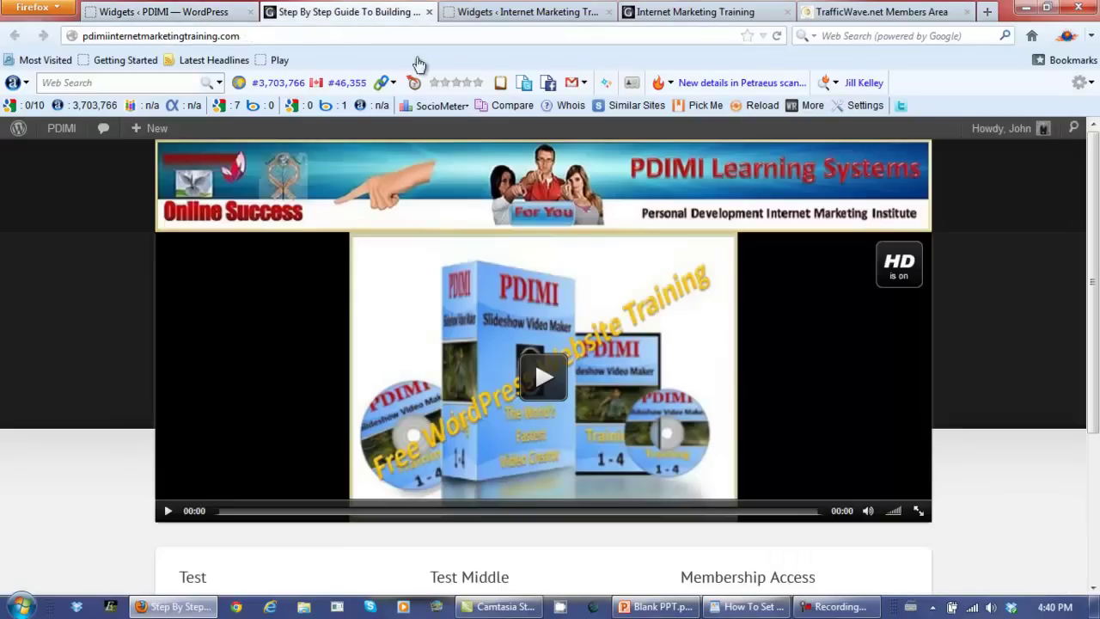
pyautogui.moveTo(1093, 236); pyautogui.dragTo(1093, 375)
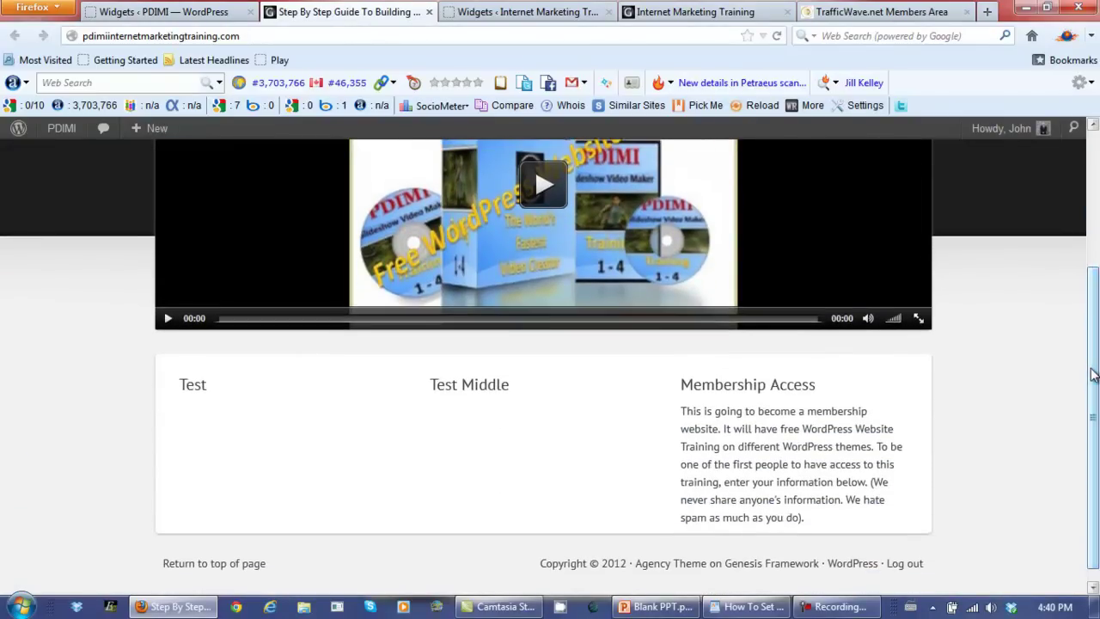
pyautogui.click(776, 37)
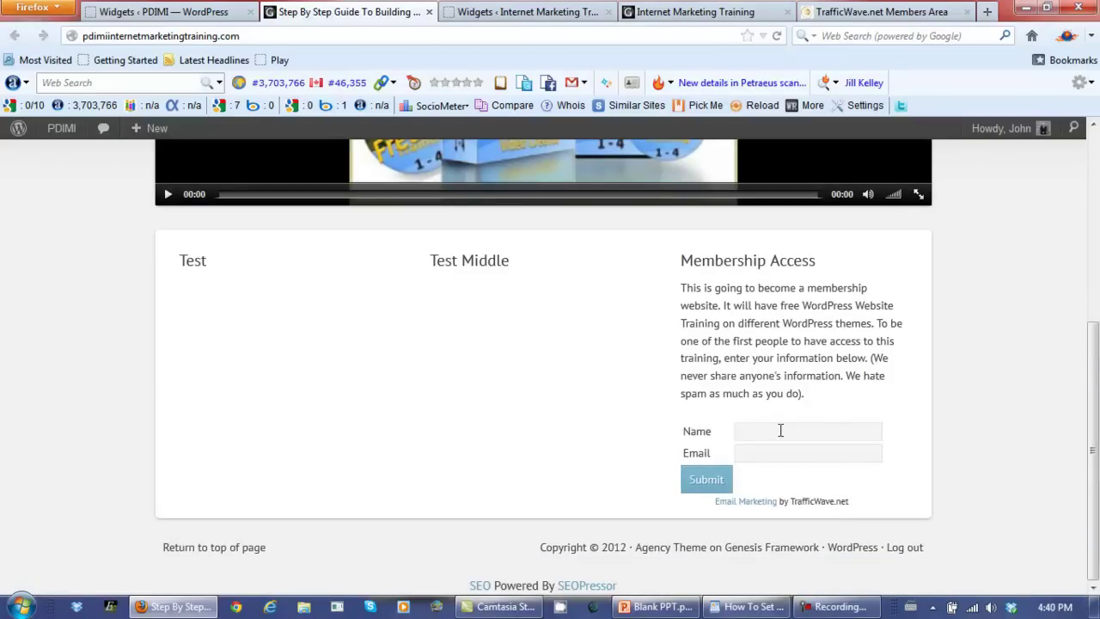
pyautogui.click(780, 431)
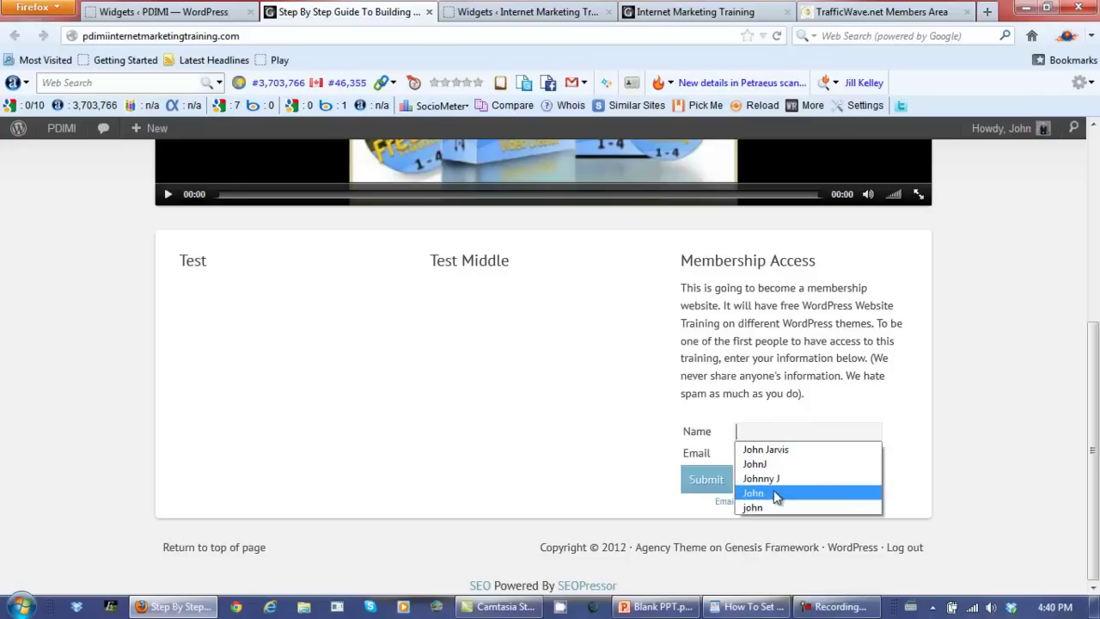
pyautogui.click(774, 492)
pyautogui.click(776, 448)
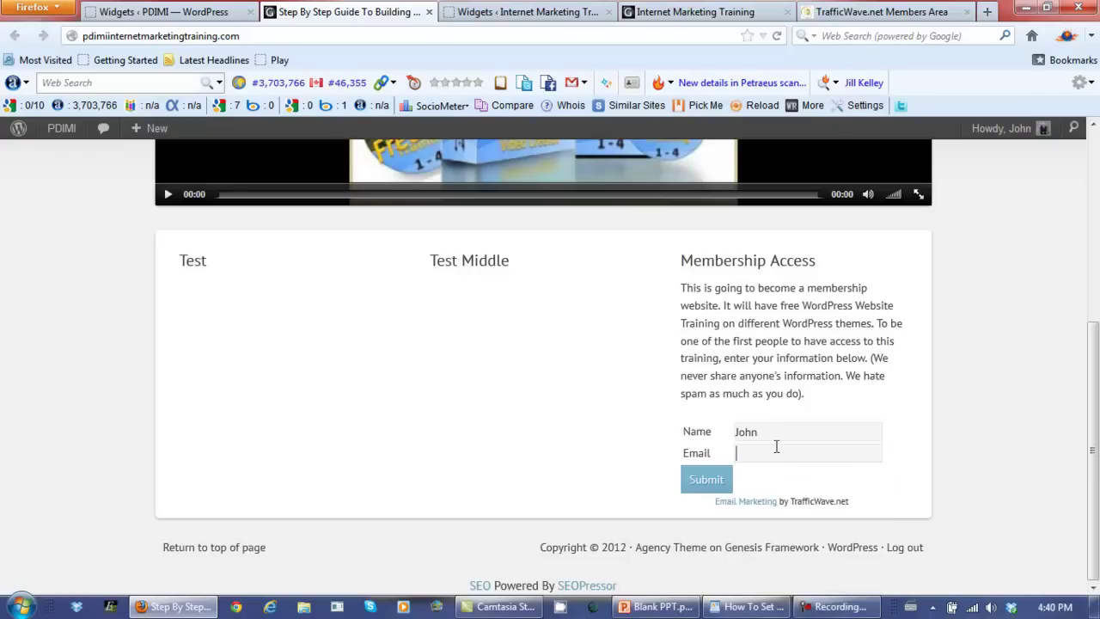
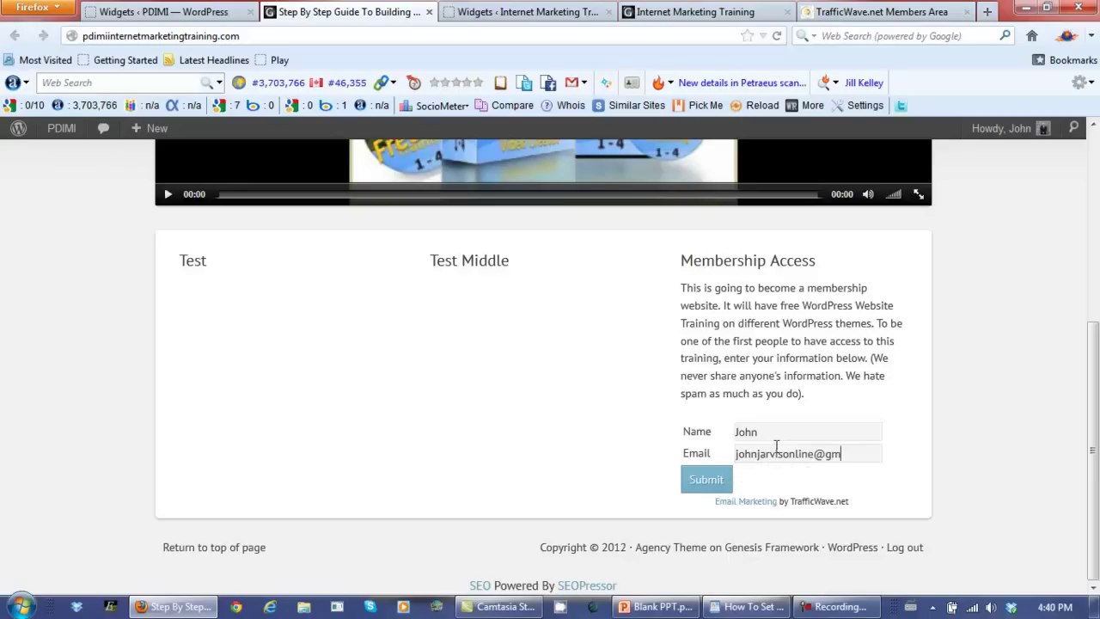
# - Submit the signup and highlight the CONFIRM email title and One Final Step notice
pyautogui.click(707, 482)
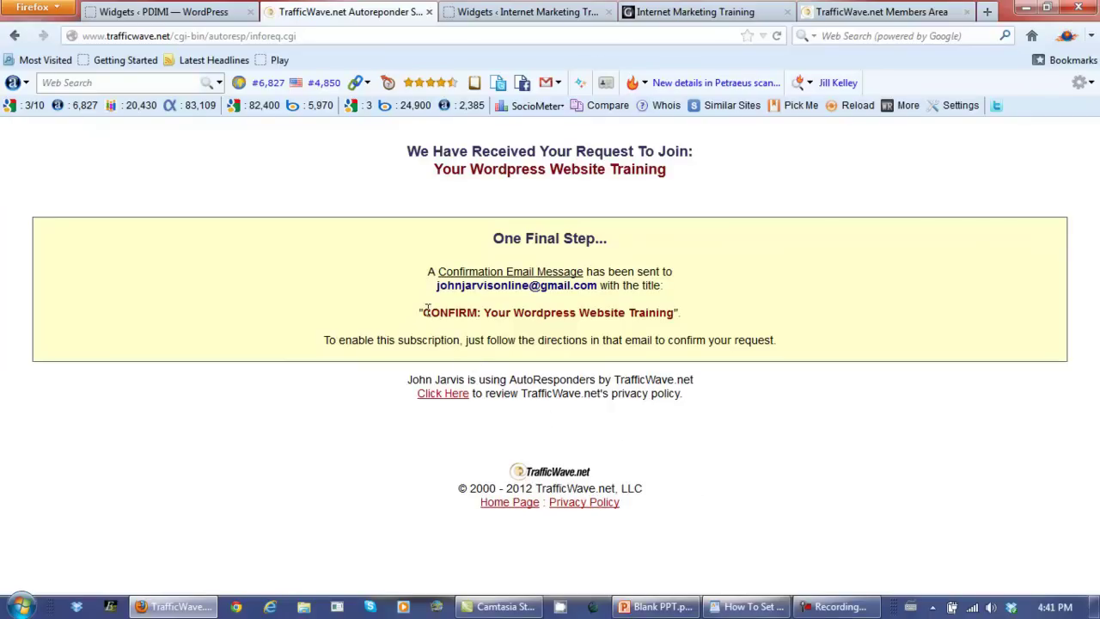
pyautogui.moveTo(427, 309); pyautogui.dragTo(672, 313)
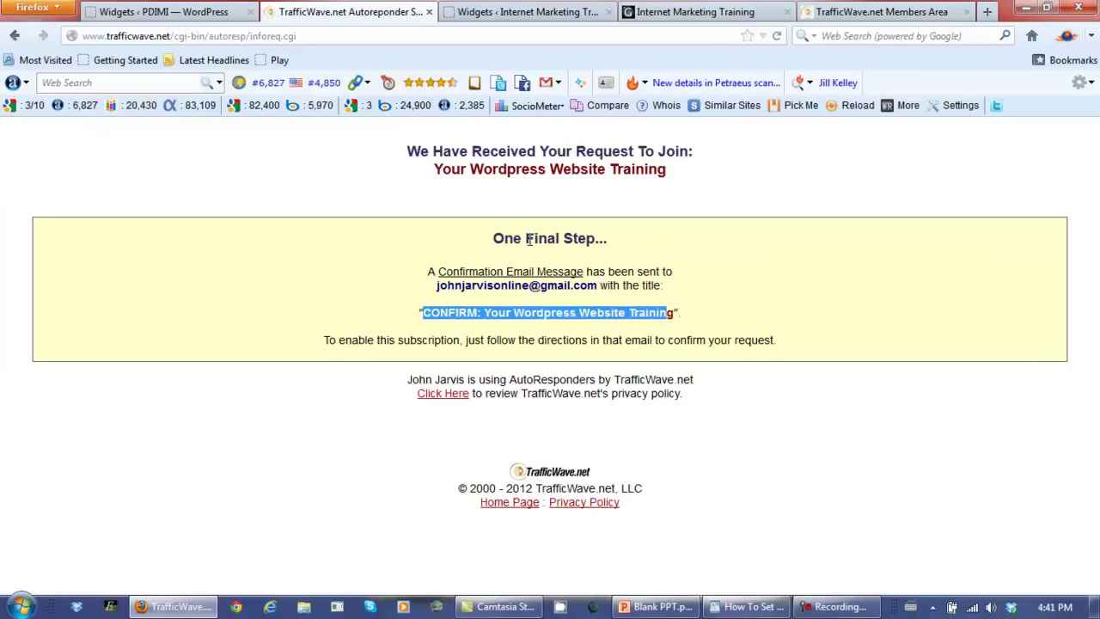
pyautogui.moveTo(505, 238); pyautogui.dragTo(615, 245)
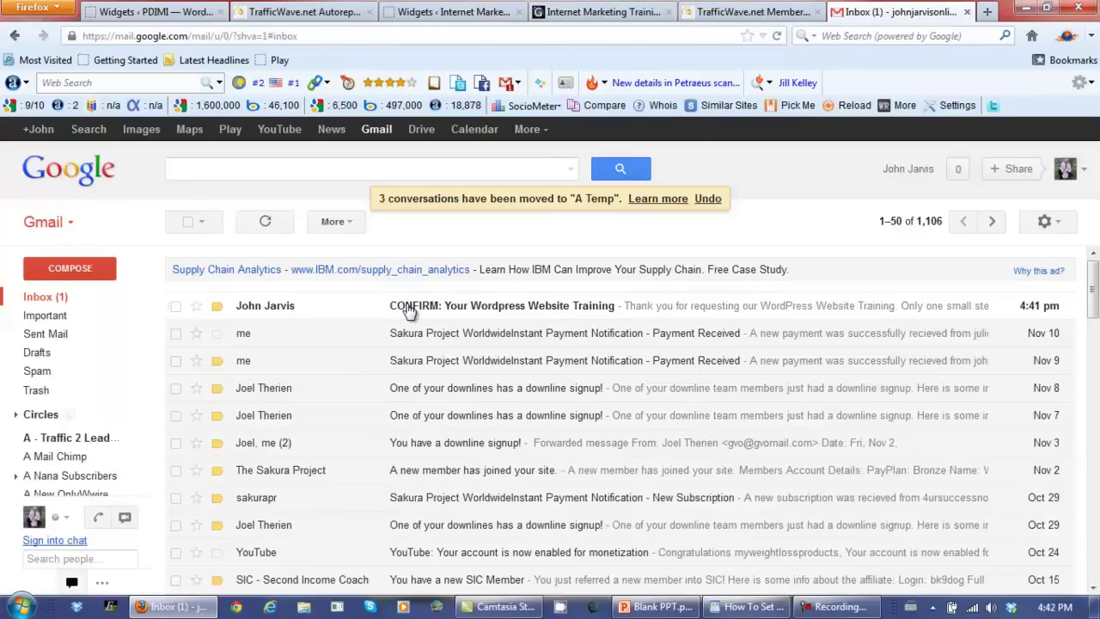
# - Open the 'CONFIRM: Your Wordpress Website Training' email and follow its arc.cgi confirmation link
pyautogui.click(408, 310)
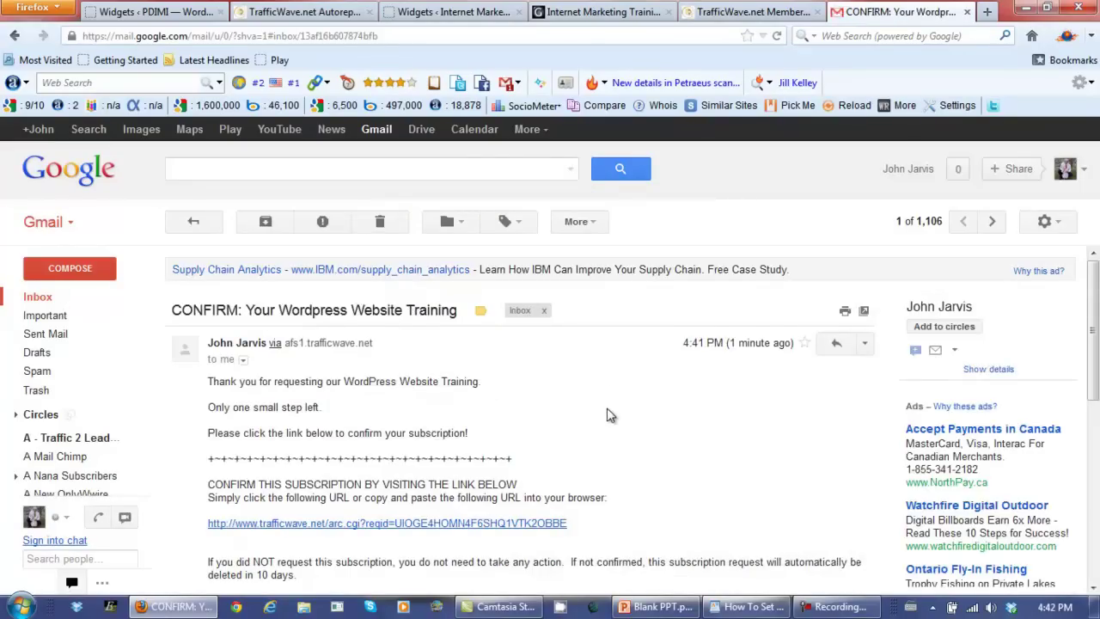
pyautogui.scroll(-1, 607, 395)
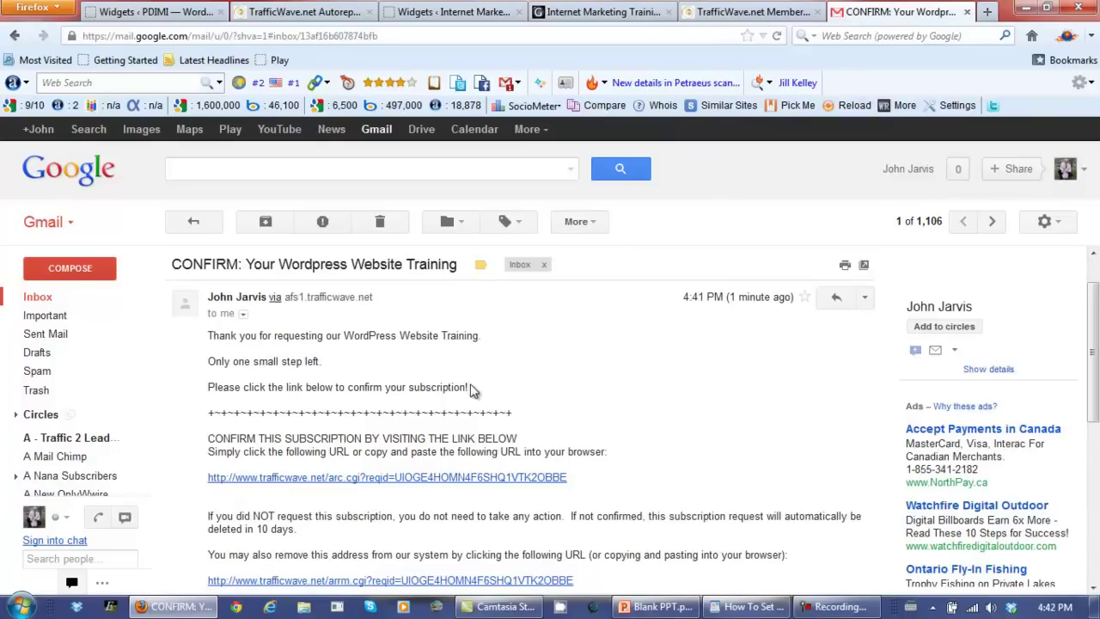
pyautogui.moveTo(475, 388)
pyautogui.mouseDown()
pyautogui.moveTo(283, 361)
pyautogui.moveTo(212, 335)
pyautogui.mouseUp()
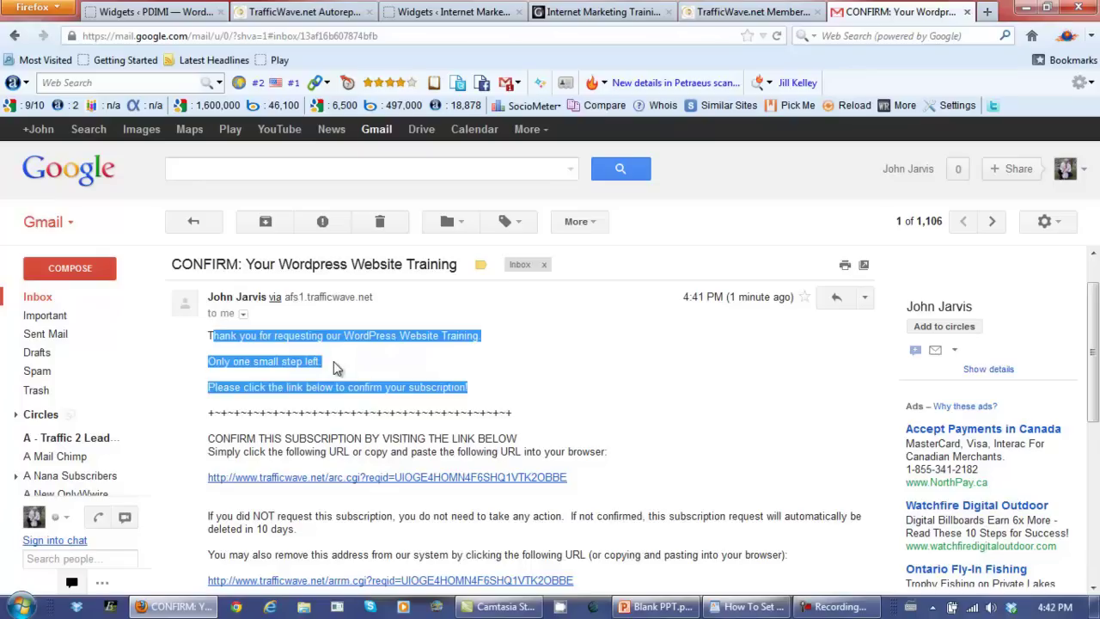
pyautogui.click(334, 365)
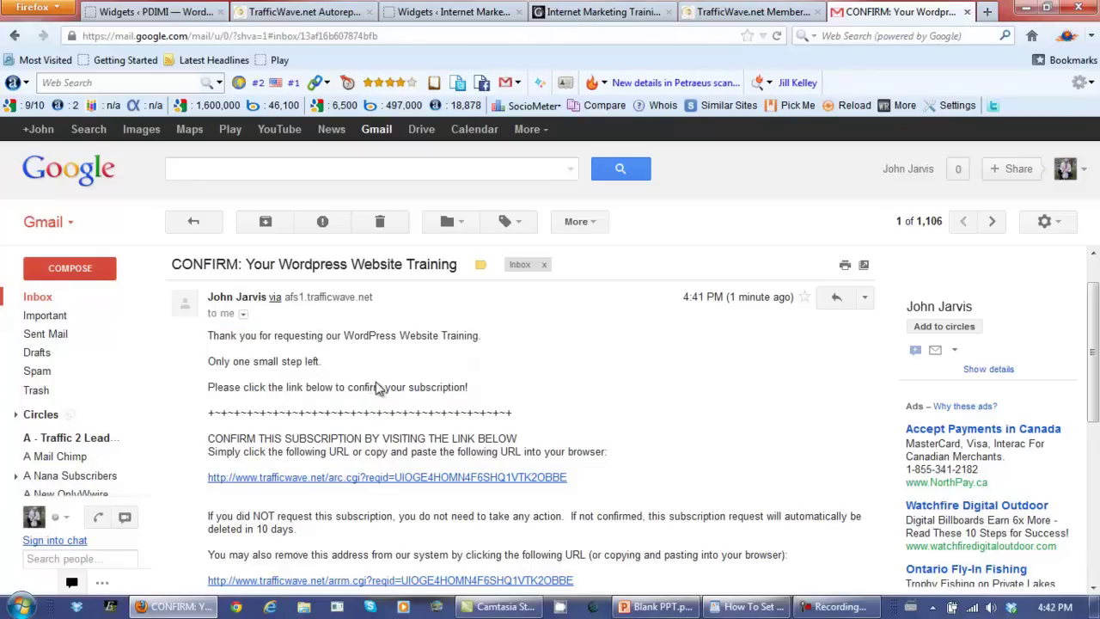
pyautogui.scroll(-1, 739, 421)
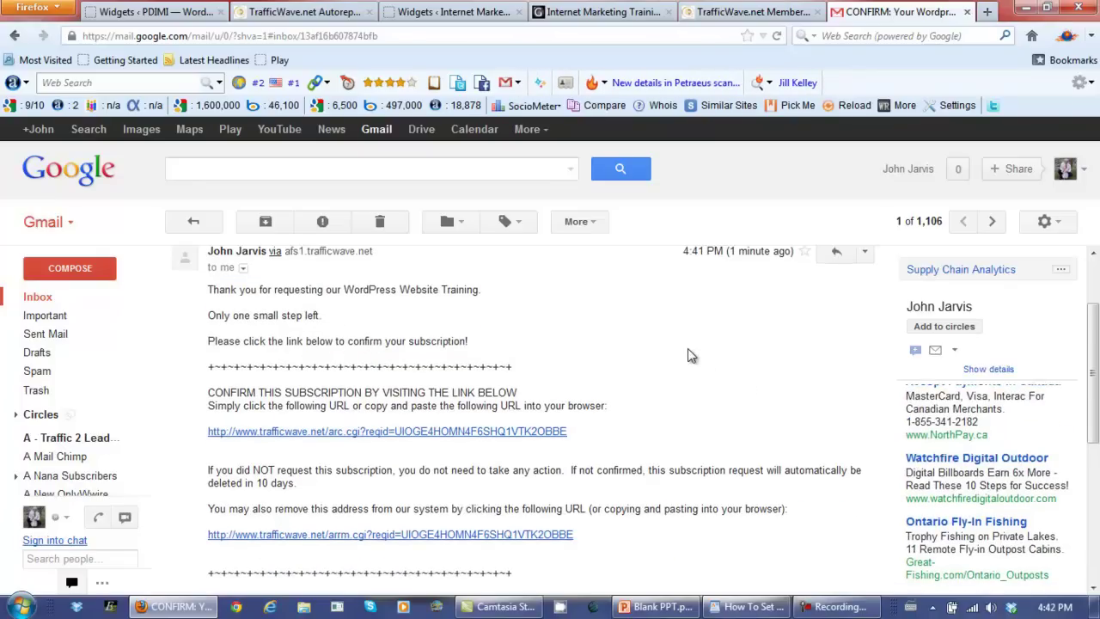
pyautogui.scroll(-1, 693, 354)
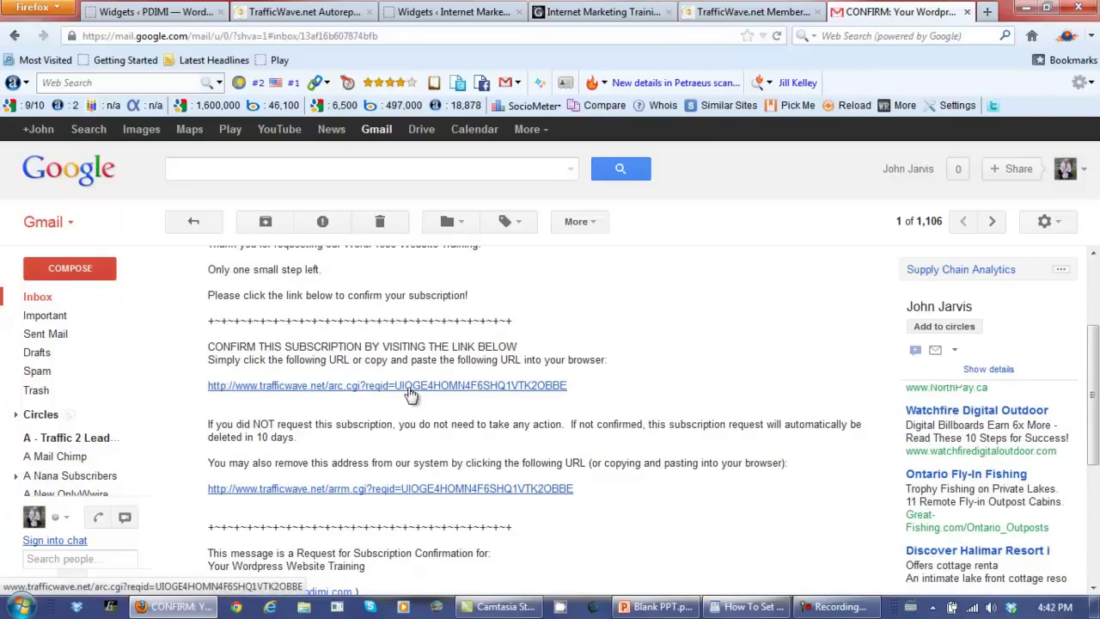
pyautogui.click(410, 386)
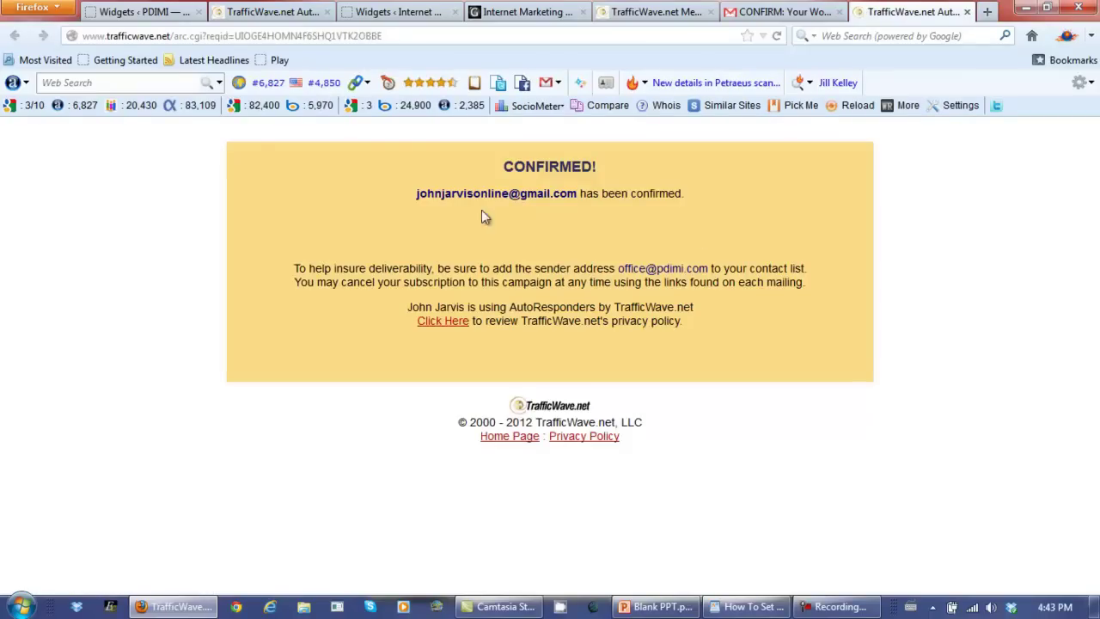
# - Highlight the confirmed subscriber address on the CONFIRMED! page
pyautogui.moveTo(408, 194); pyautogui.dragTo(601, 198)
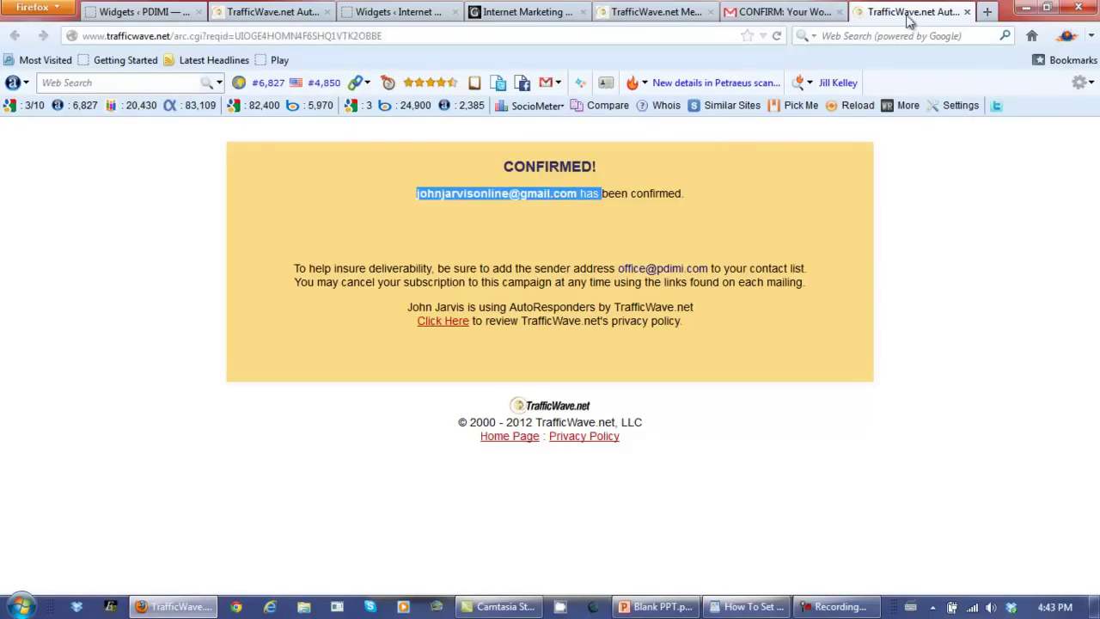
# - Close the confirmation tab and open the new 'Here Is Your WordPress Website Training' email
pyautogui.click(966, 12)
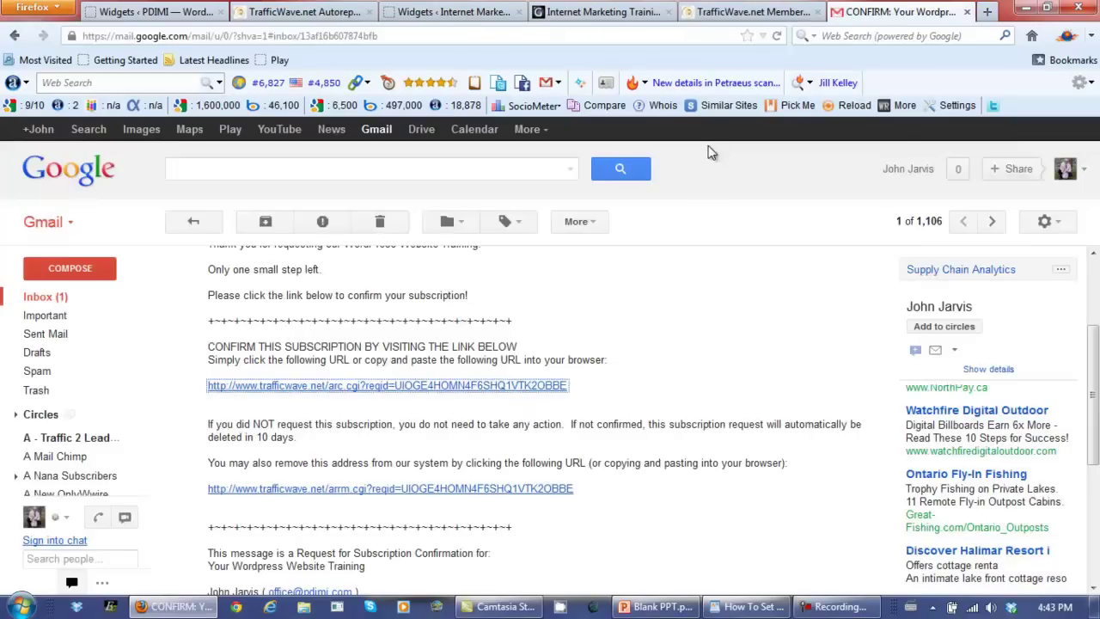
pyautogui.click(45, 298)
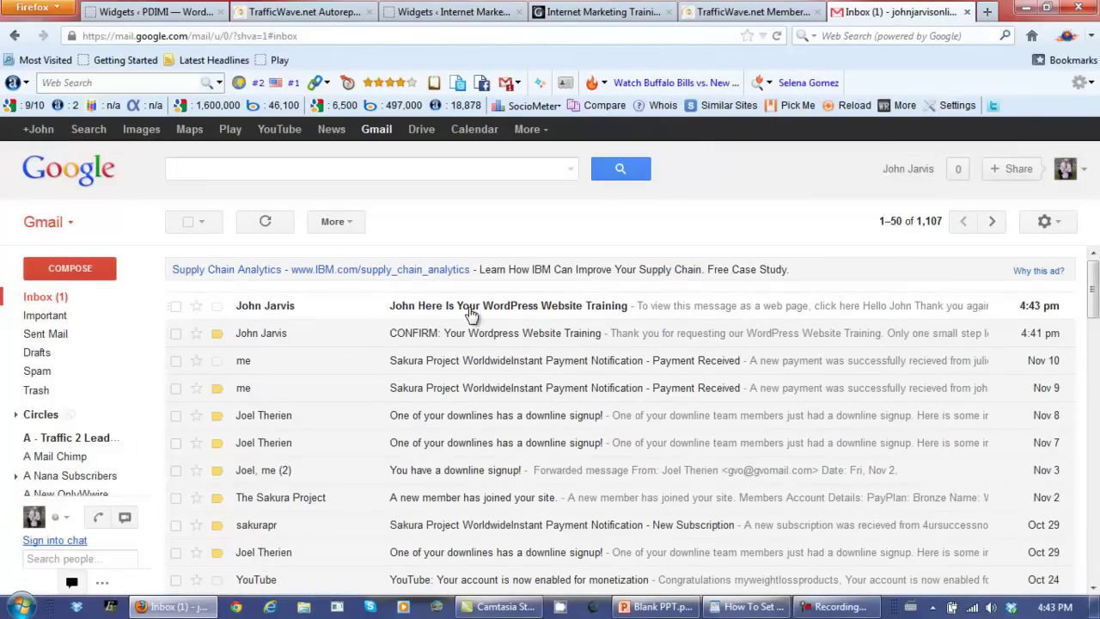
pyautogui.click(538, 308)
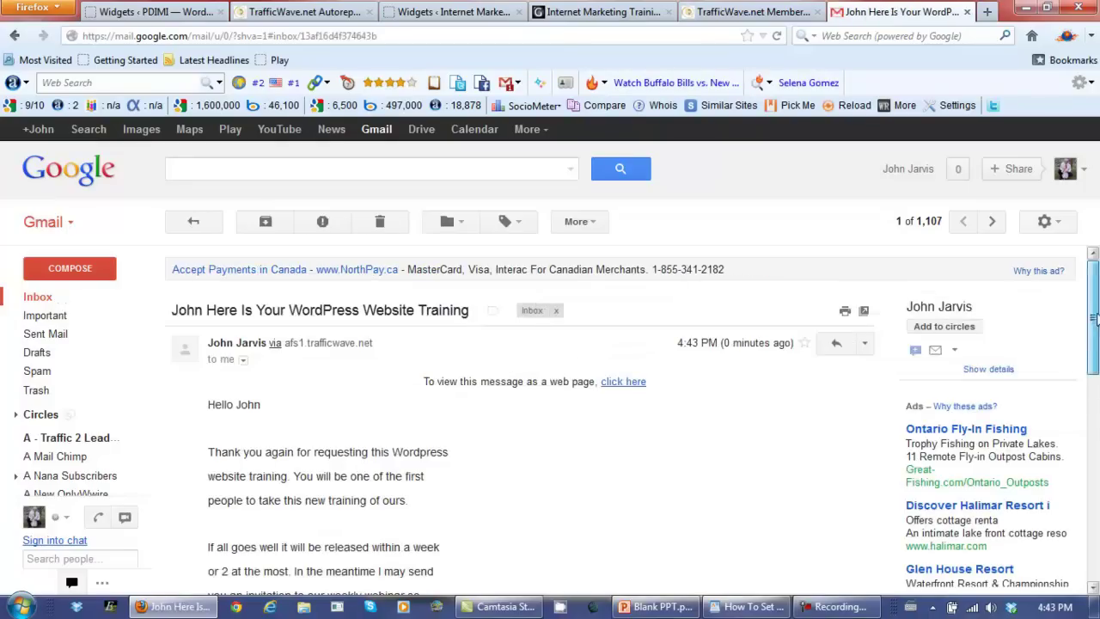
pyautogui.moveTo(1093, 318); pyautogui.dragTo(1093, 391)
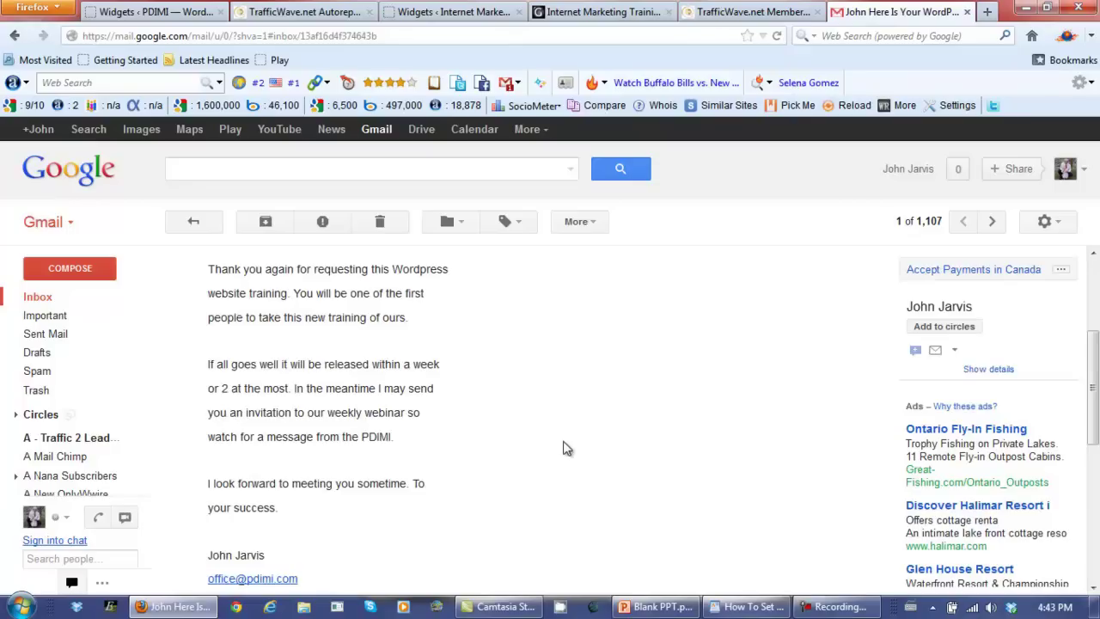
pyautogui.scroll(5, 679, 403)
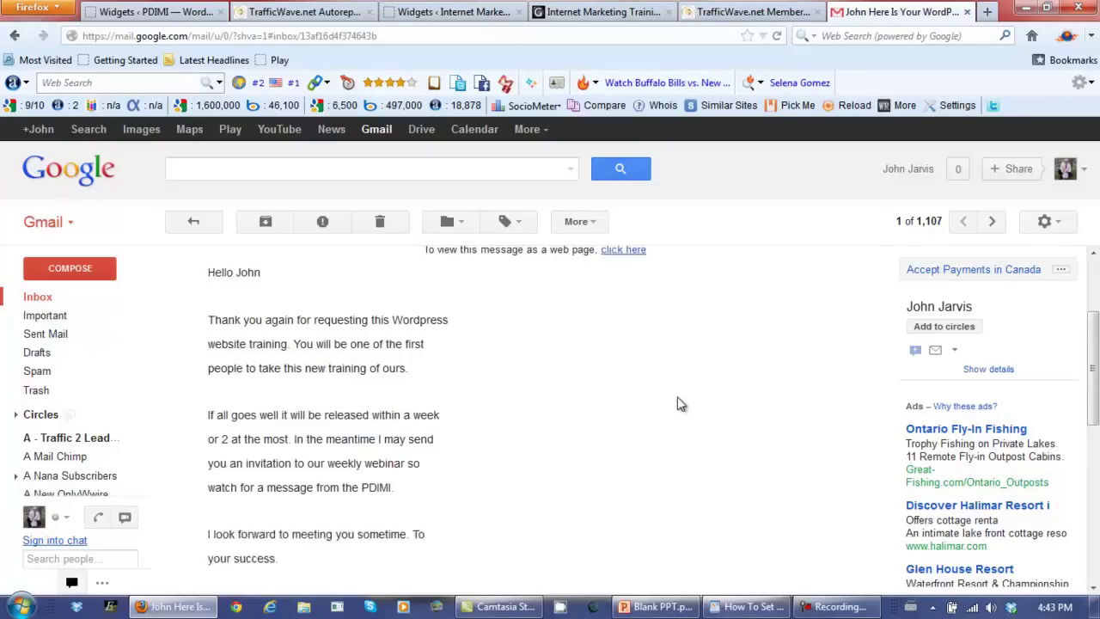